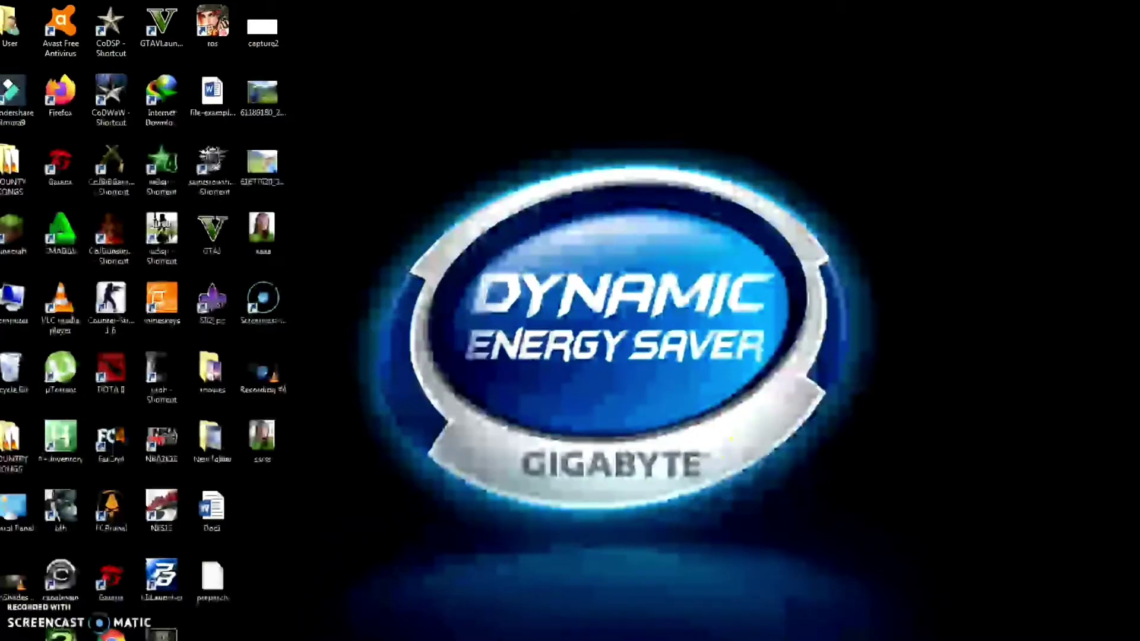
Open the Windows Start menu showing PowerPoint 2016 and its recent file Intro.
key(super)
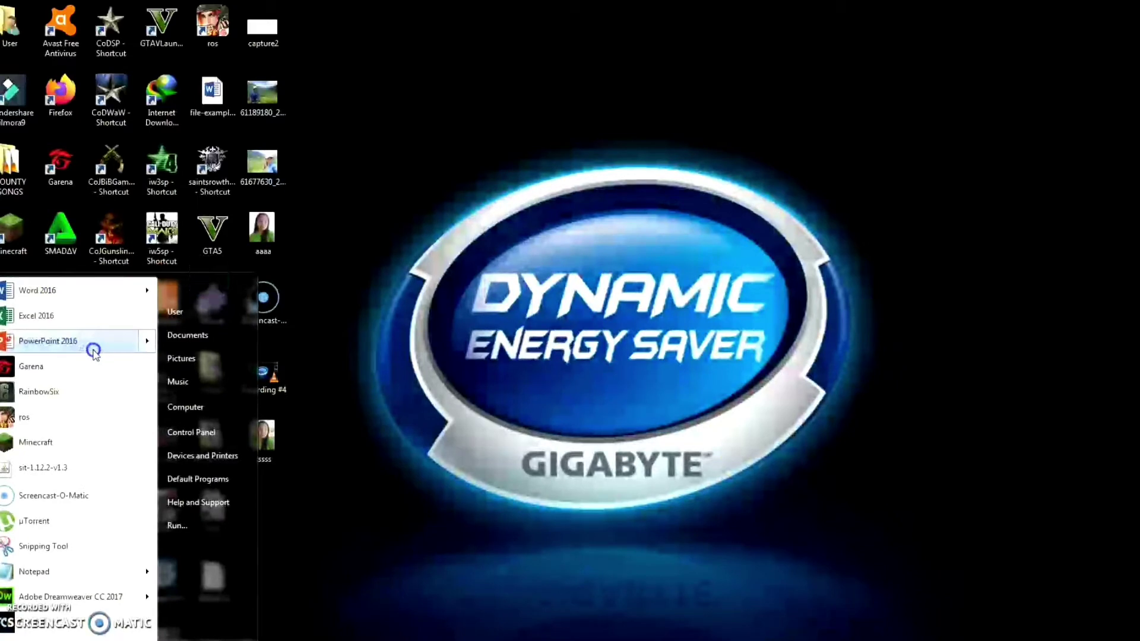
mouse_move(53, 341)
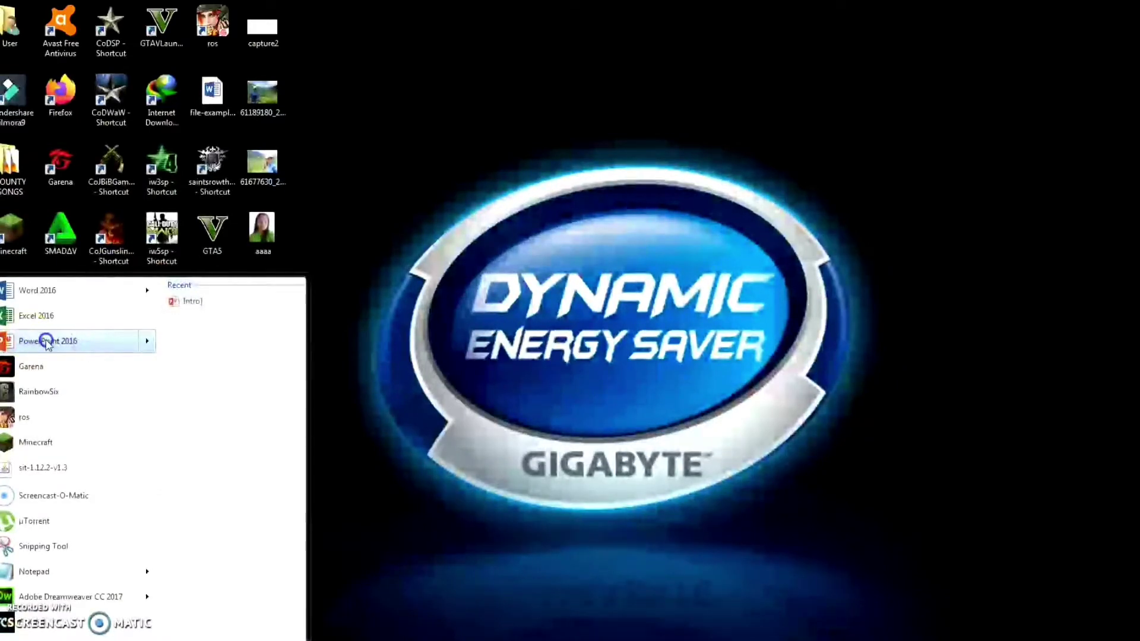
Launch PowerPoint 2016, create a blank presentation, and reposition its window.
click(54, 342)
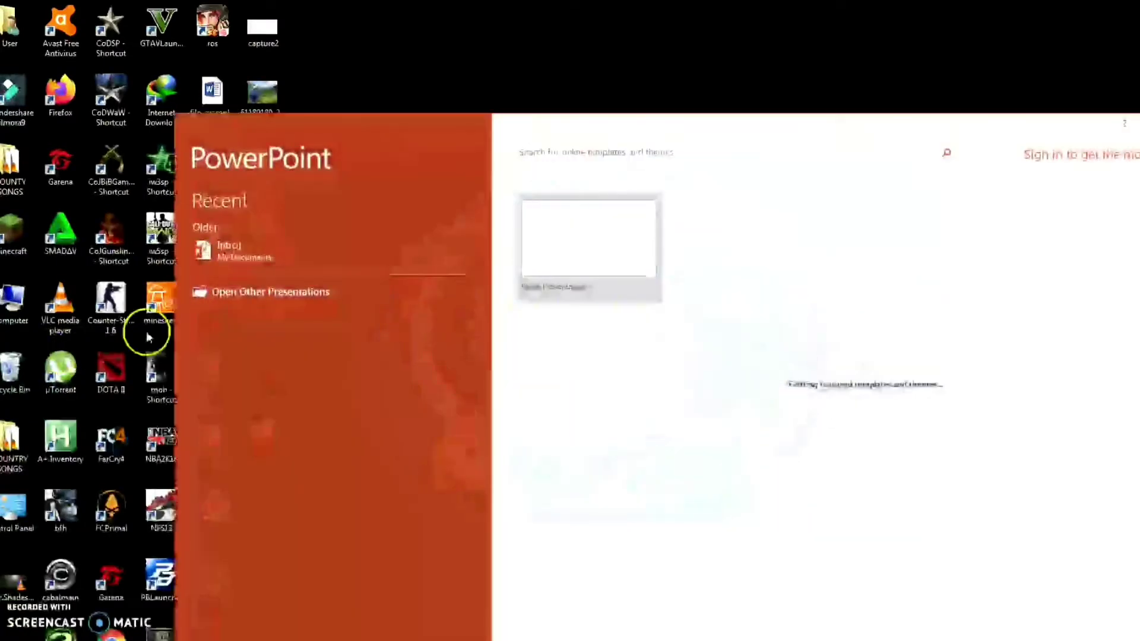
drag(849, 136, 800, 43)
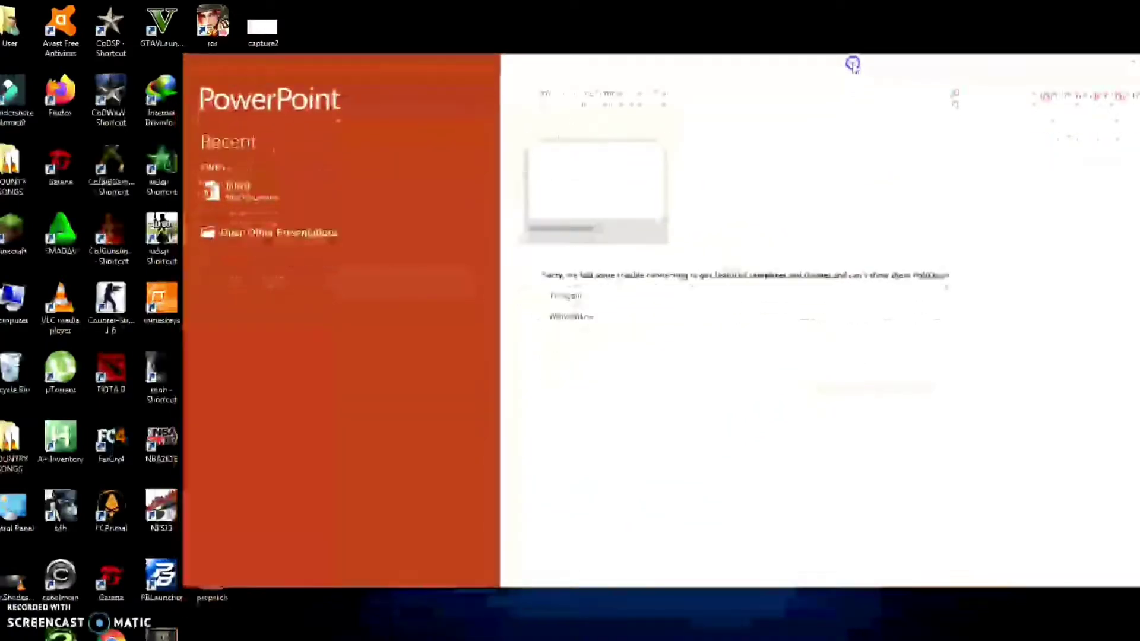
click(530, 202)
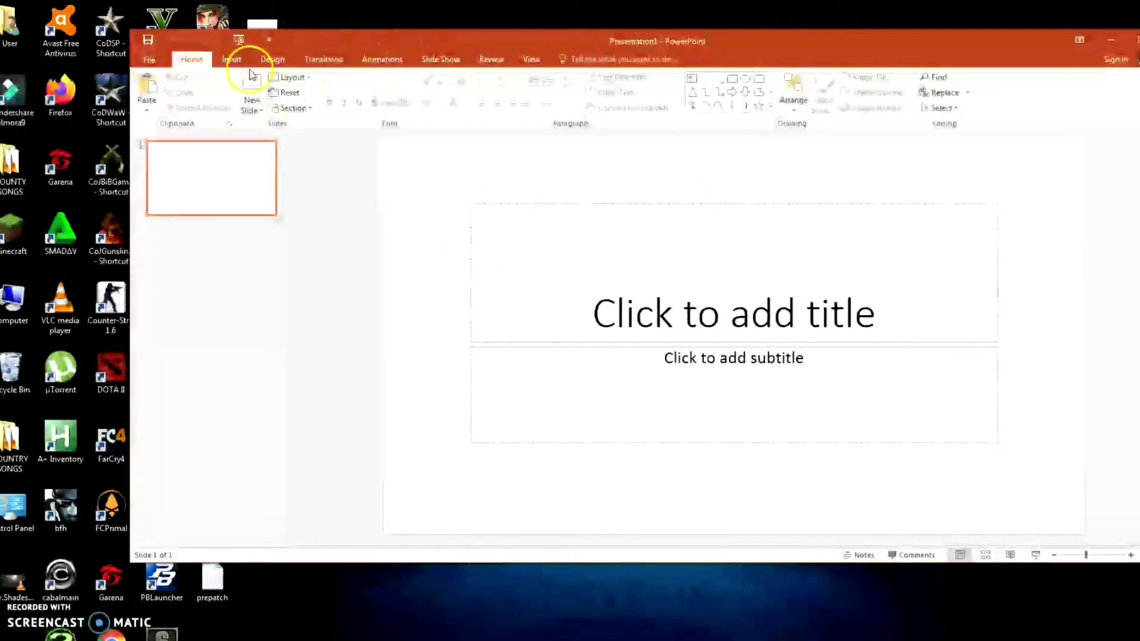
mouse_move(385, 47)
mouse_down()
mouse_move(460, 74)
mouse_move(190, 74)
mouse_up()
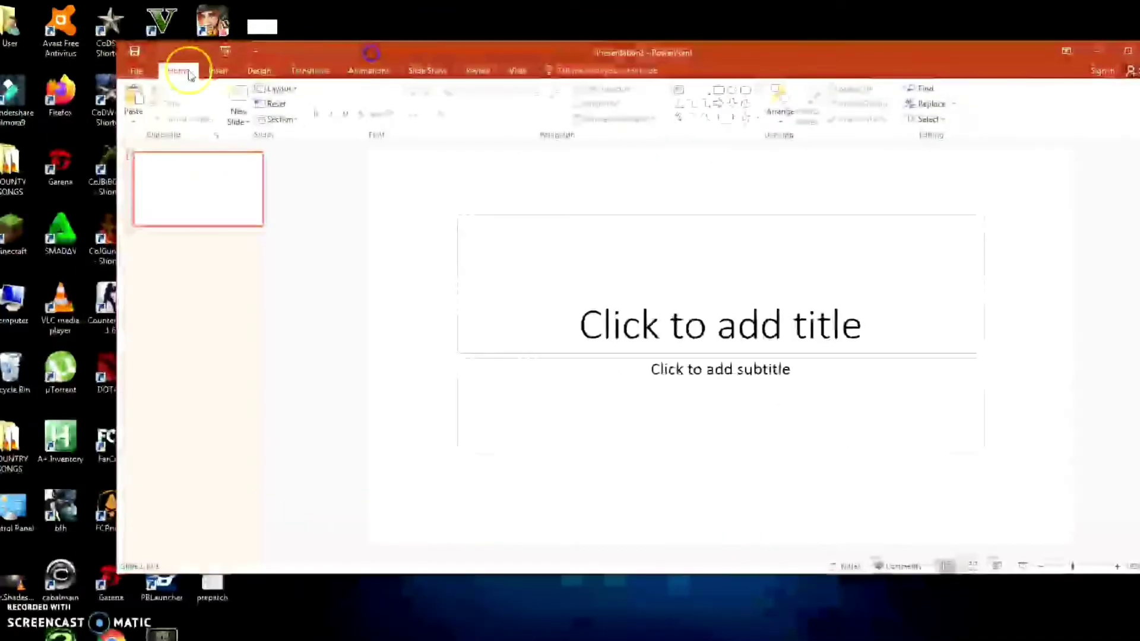
click(219, 72)
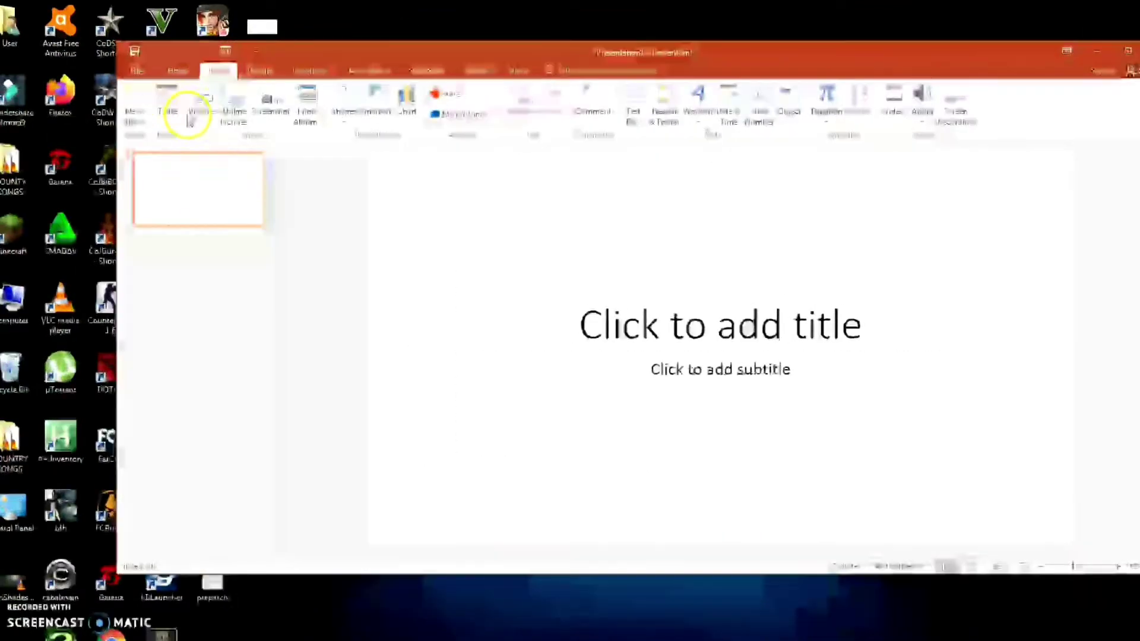
Insert the sssss selfie from the Desktop, then begin inserting a second picture.
click(200, 100)
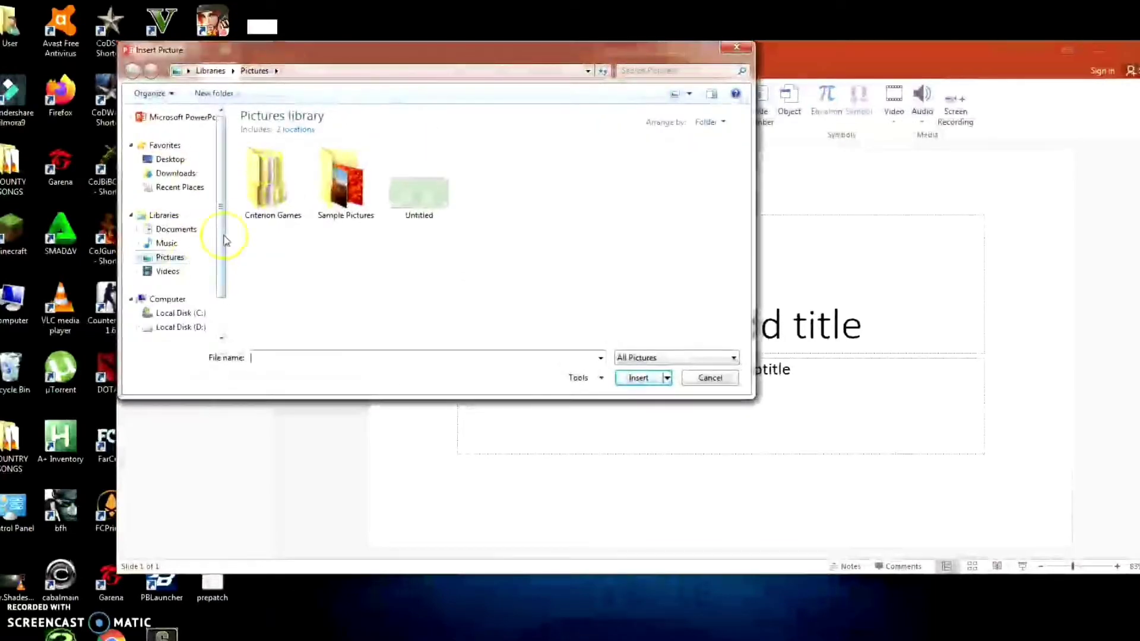
click(180, 159)
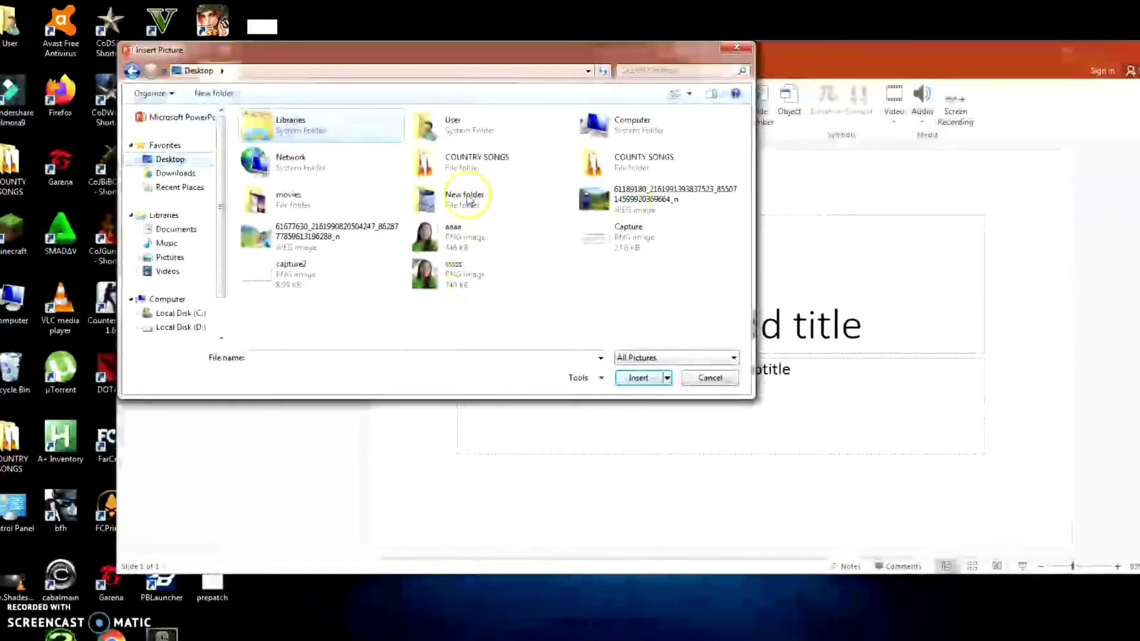
click(437, 279)
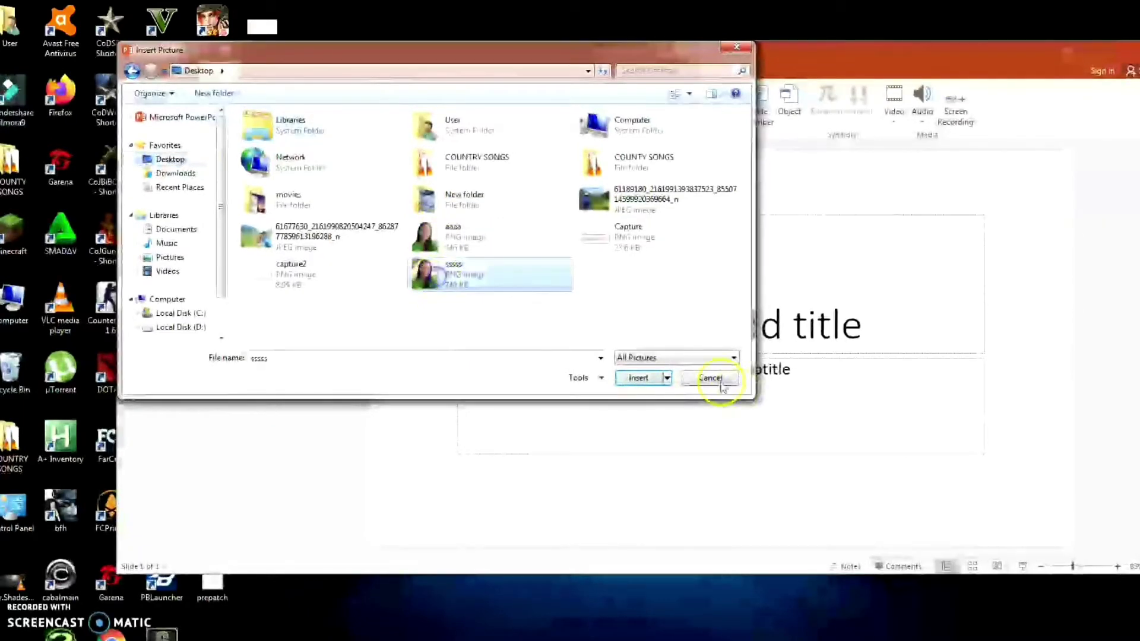
click(638, 377)
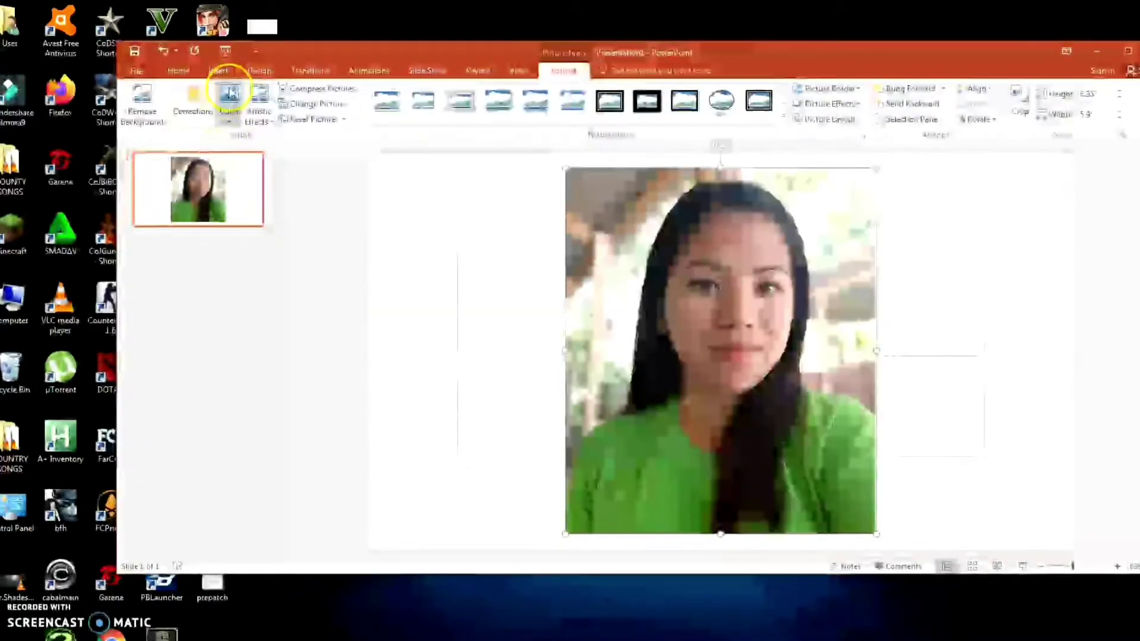
click(217, 70)
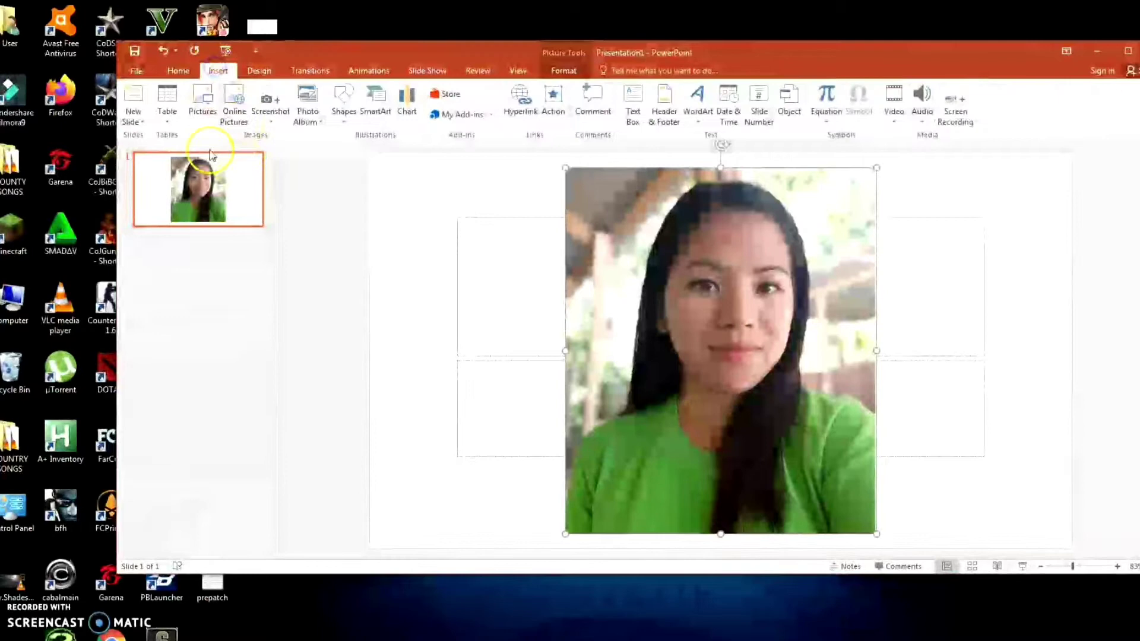
click(208, 113)
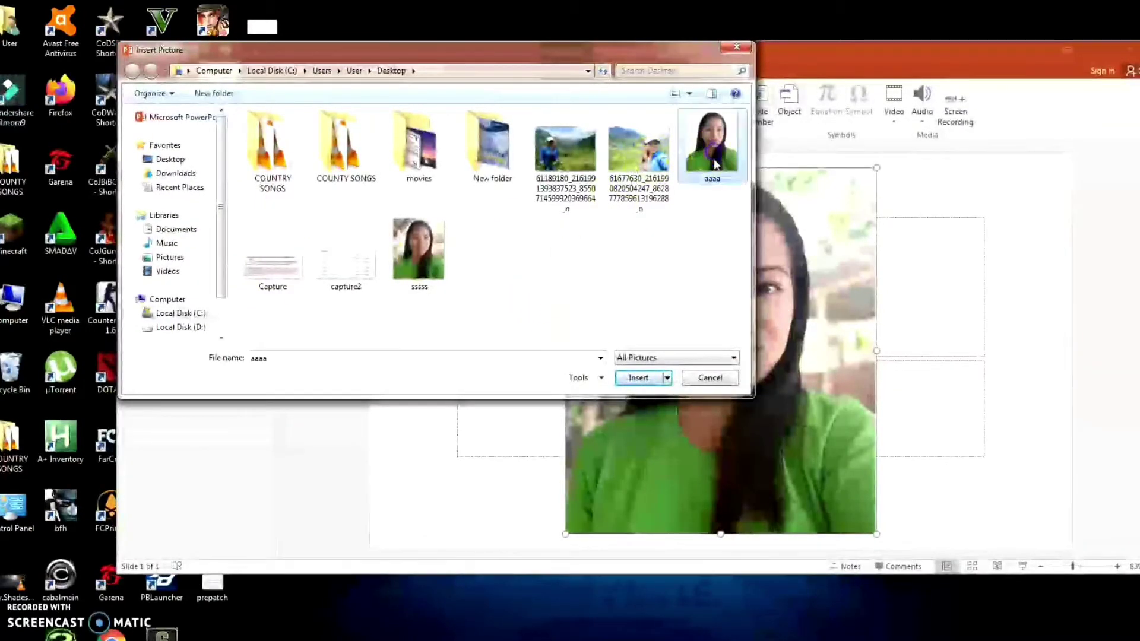
Insert the aaaa photo, then shrink and reposition the left photo.
click(639, 377)
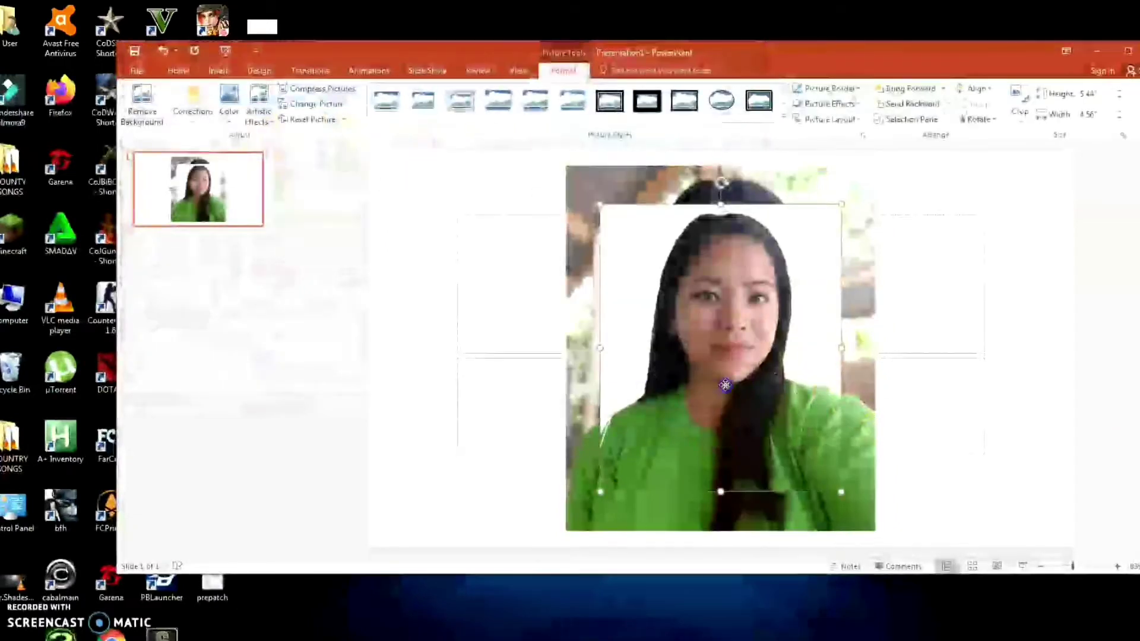
drag(629, 369, 495, 371)
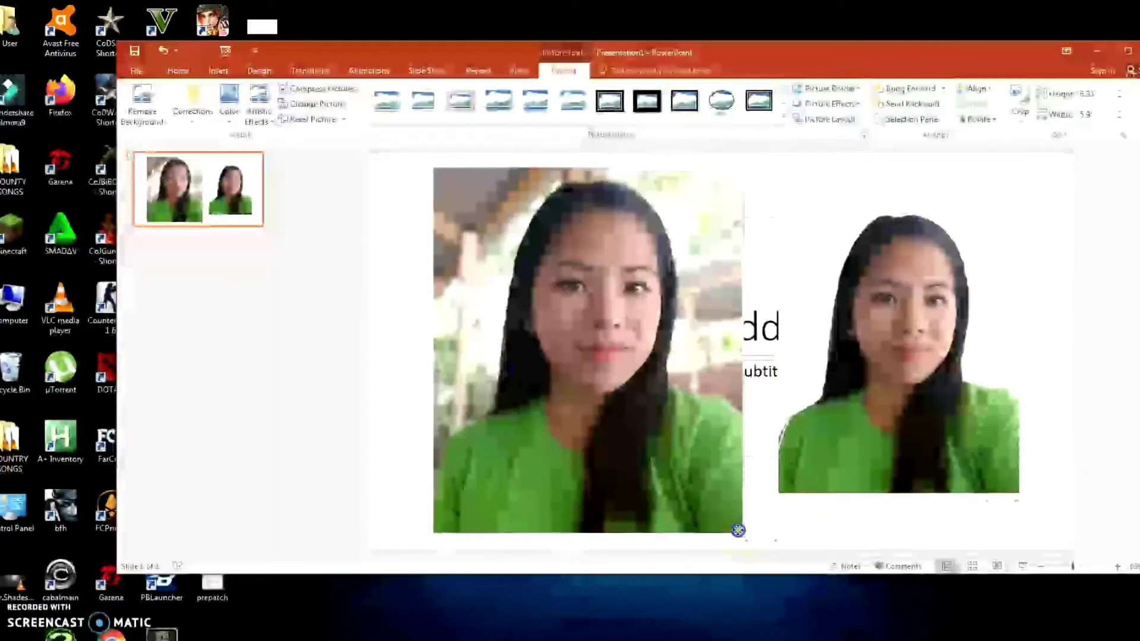
drag(747, 535, 704, 476)
drag(573, 366, 607, 398)
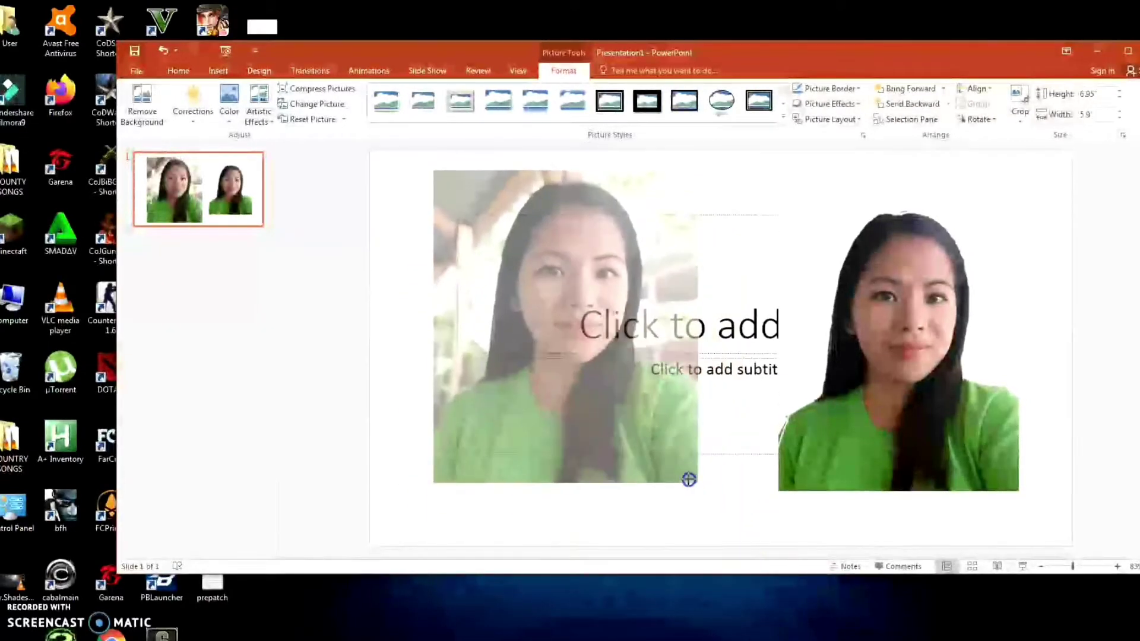
drag(737, 532, 686, 475)
drag(509, 344, 546, 367)
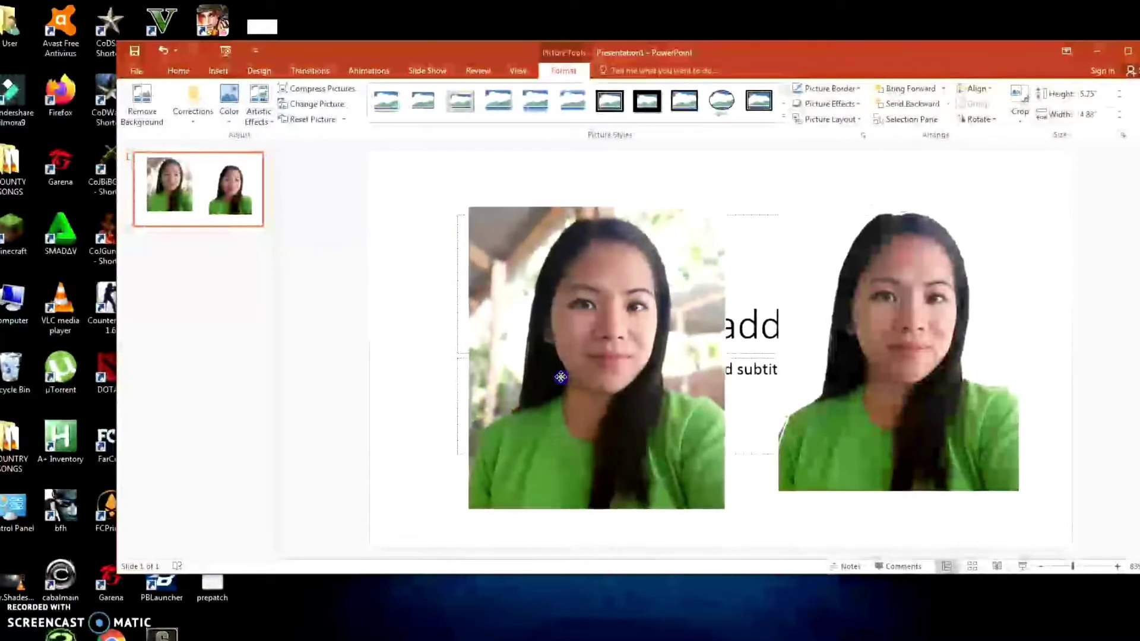
Move and slightly enlarge the right photo so both sit side by side.
click(869, 397)
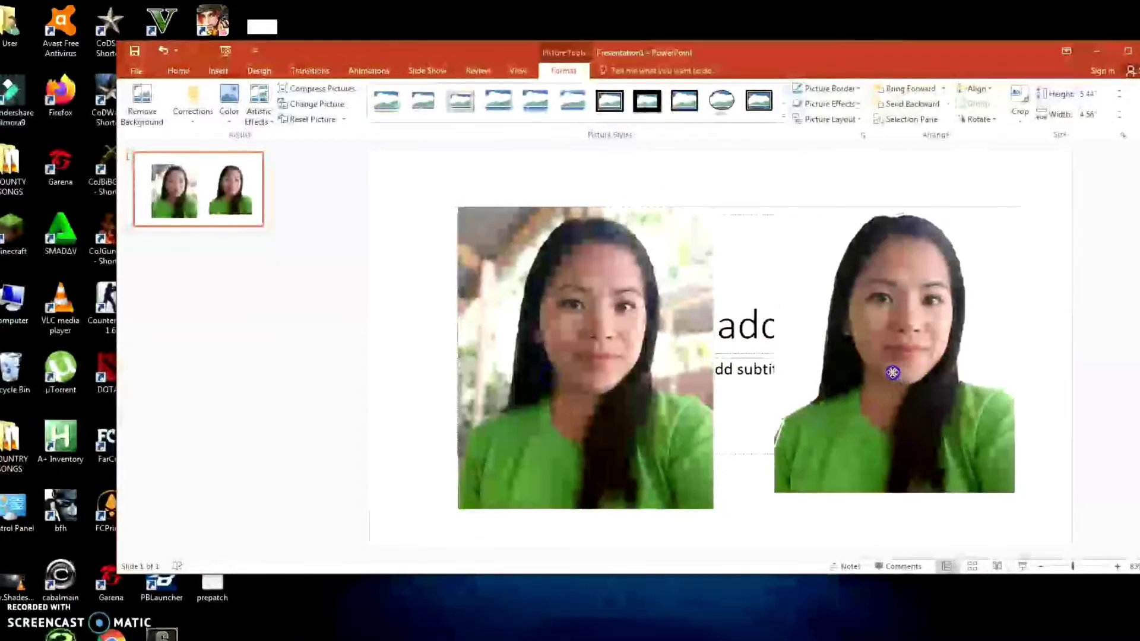
drag(916, 389, 887, 391)
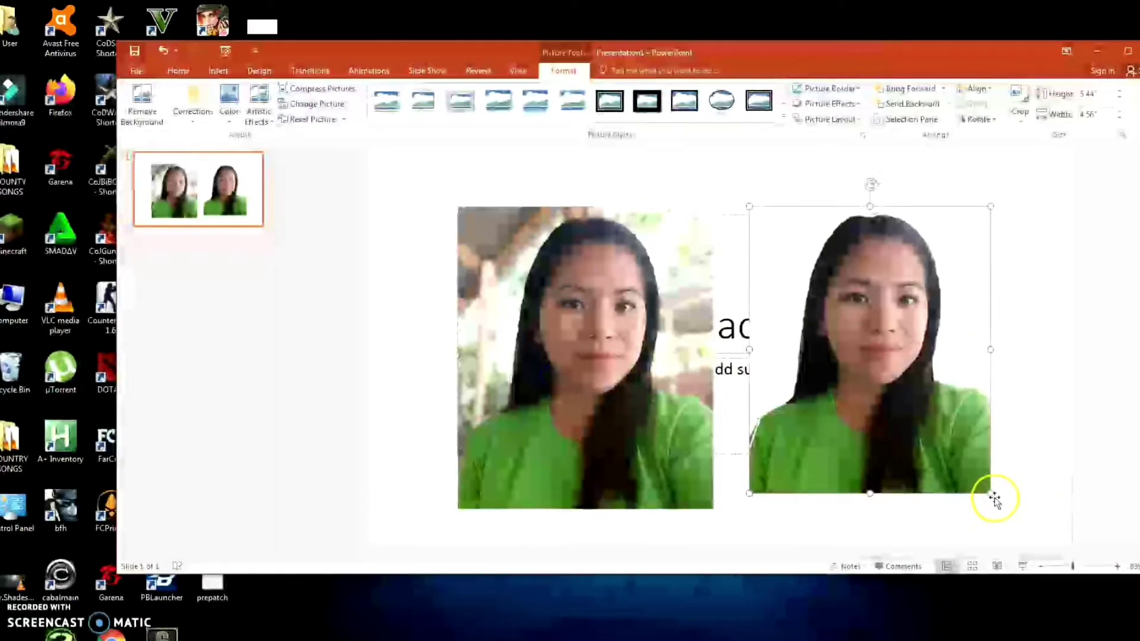
drag(992, 493, 996, 513)
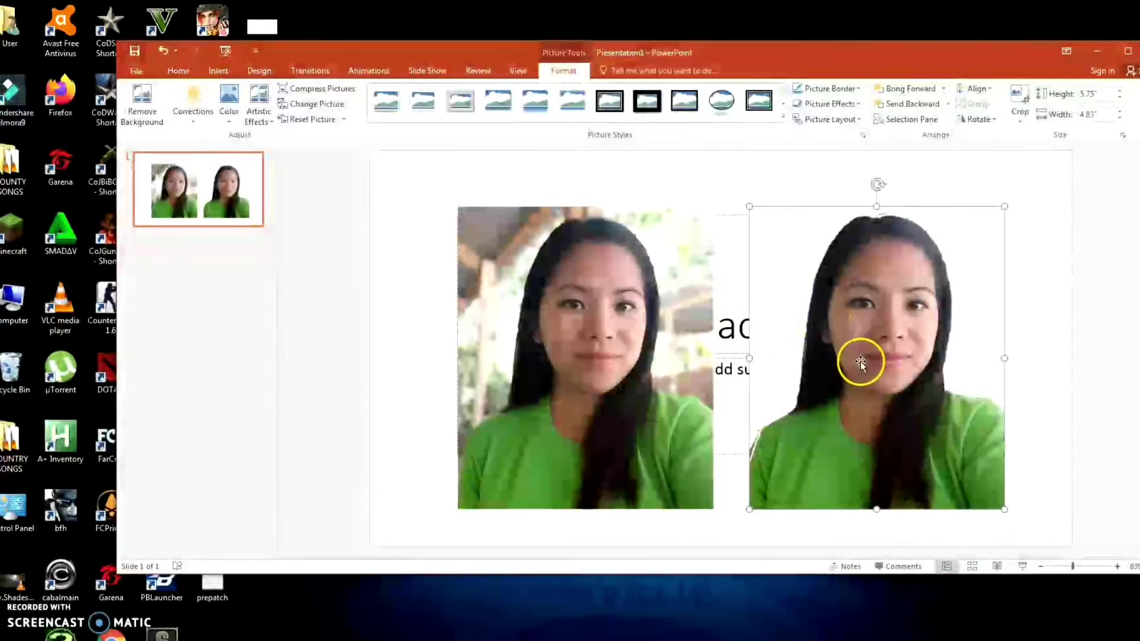
drag(861, 363, 847, 361)
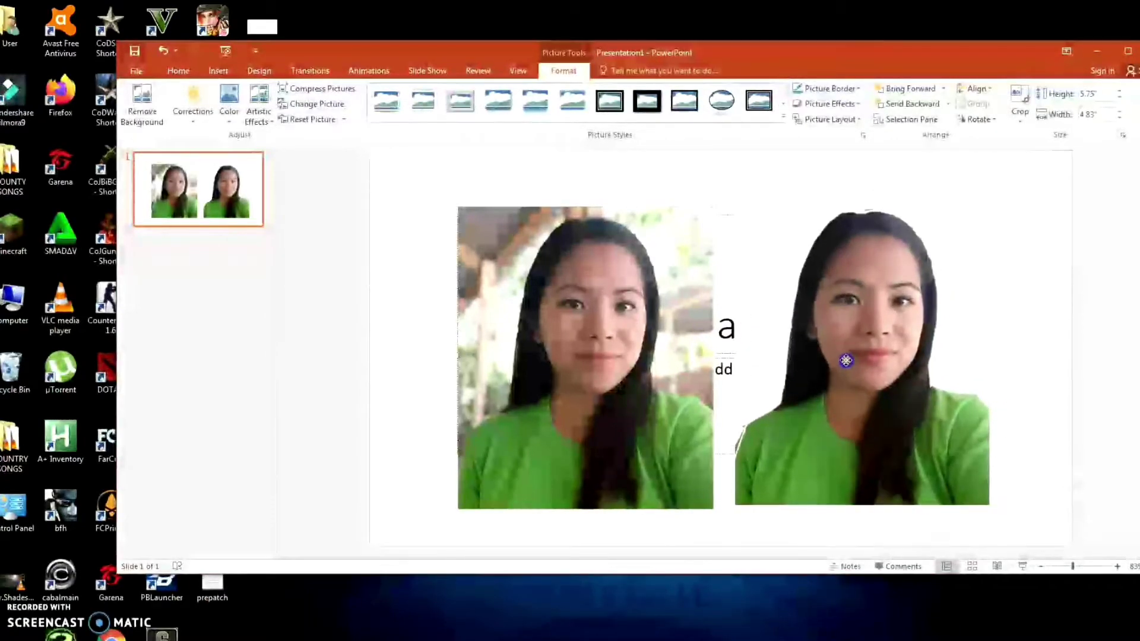
Make the right photo's white background transparent and nudge the cutout right.
click(886, 371)
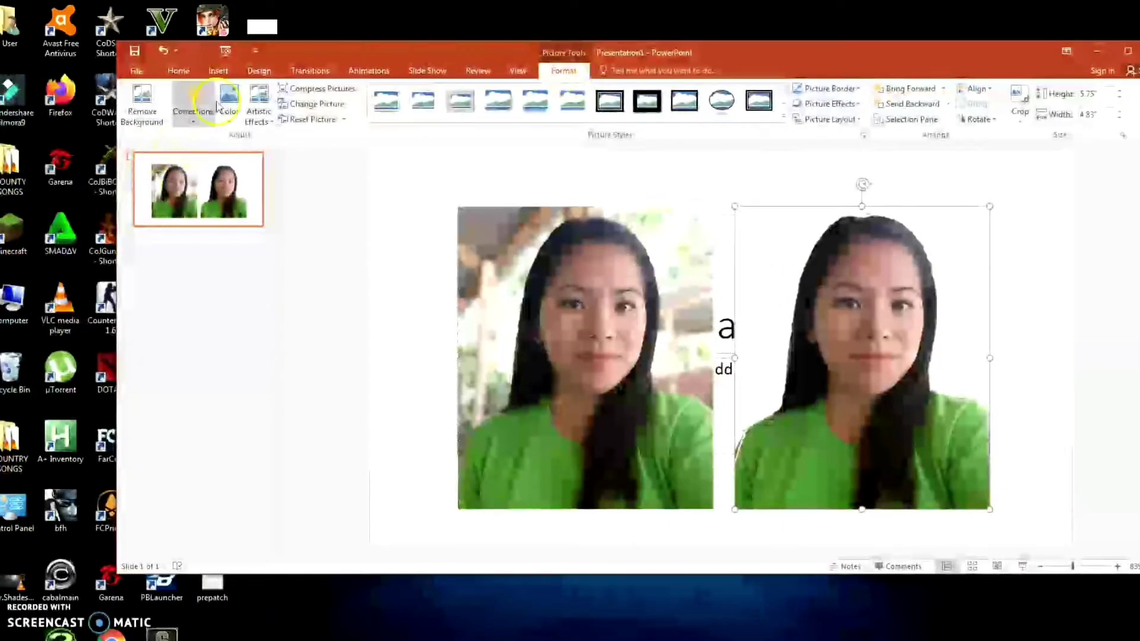
click(225, 119)
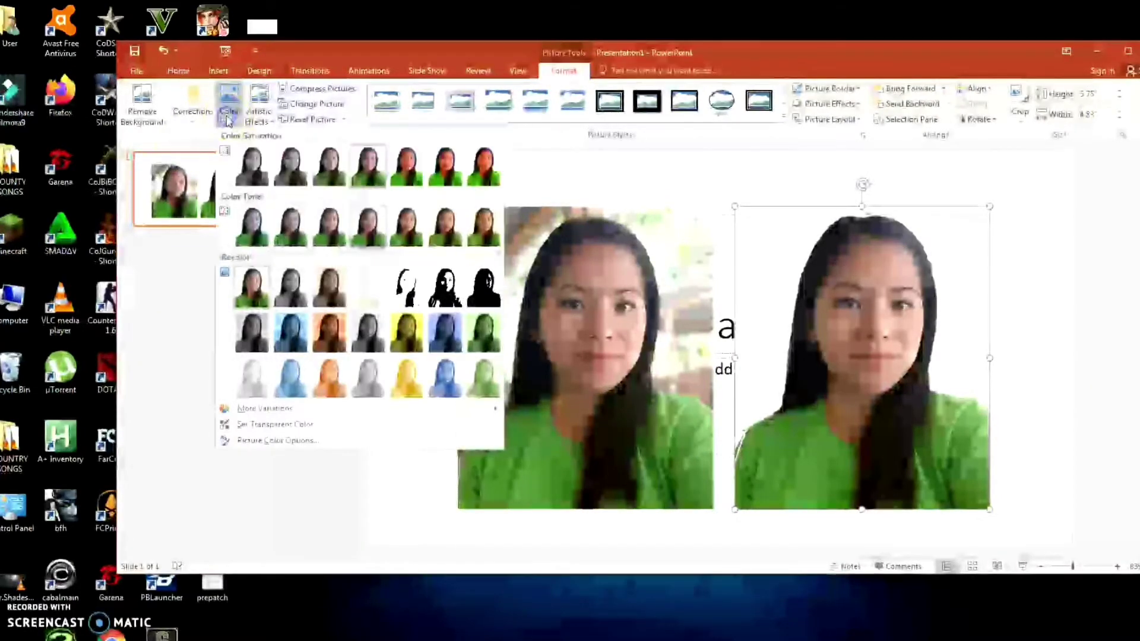
click(336, 432)
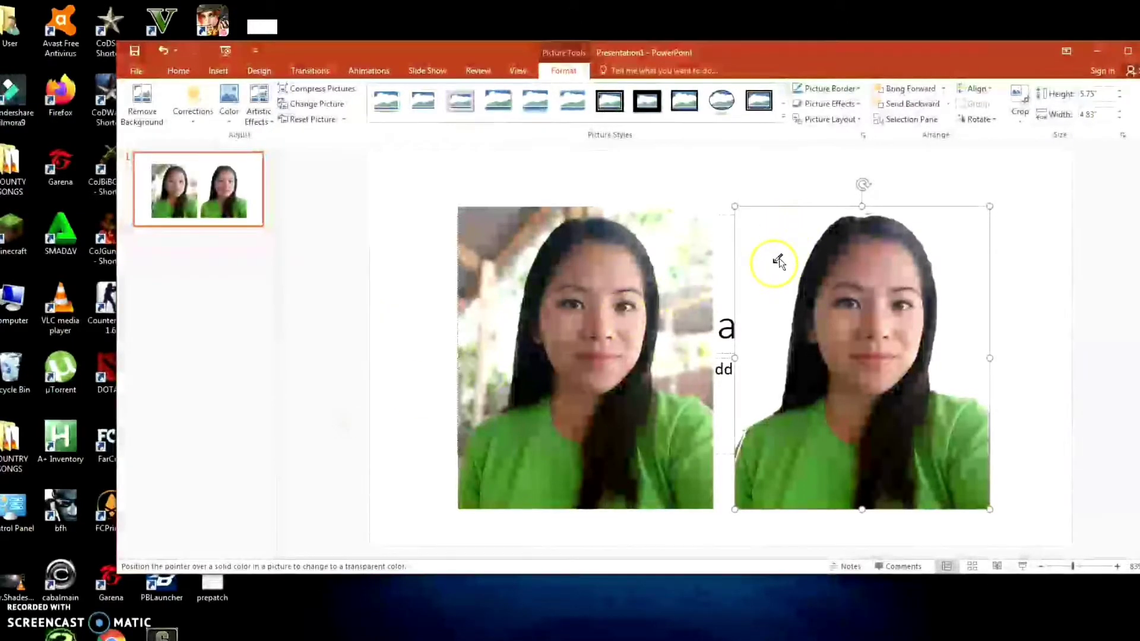
click(778, 261)
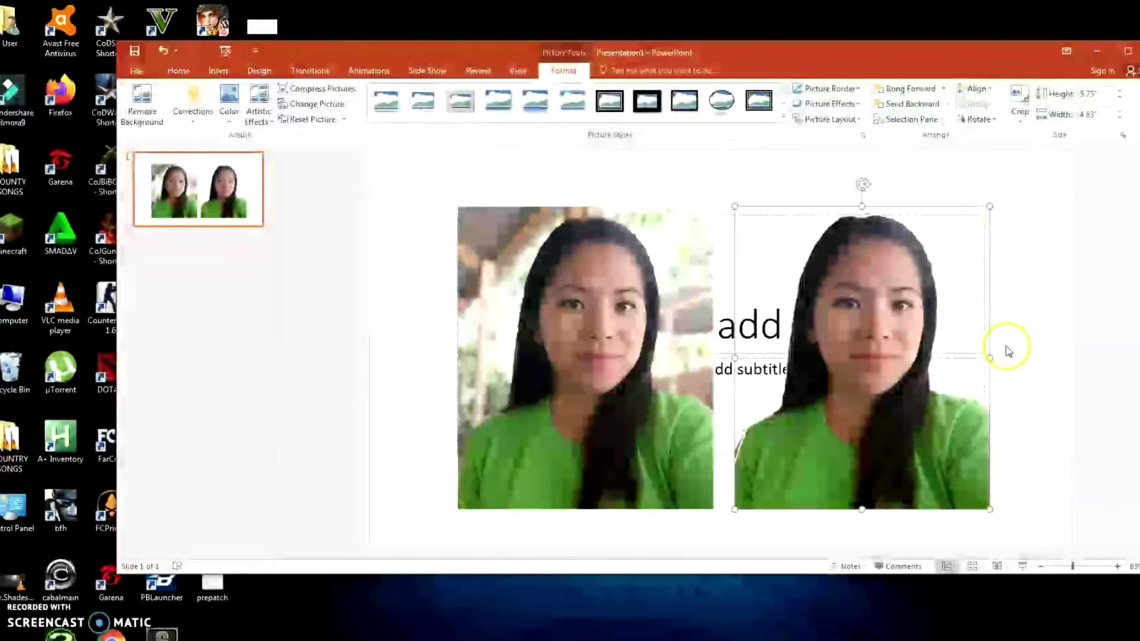
mouse_move(852, 472)
mouse_down()
mouse_move(868, 472)
mouse_move(866, 463)
mouse_move(863, 472)
mouse_up()
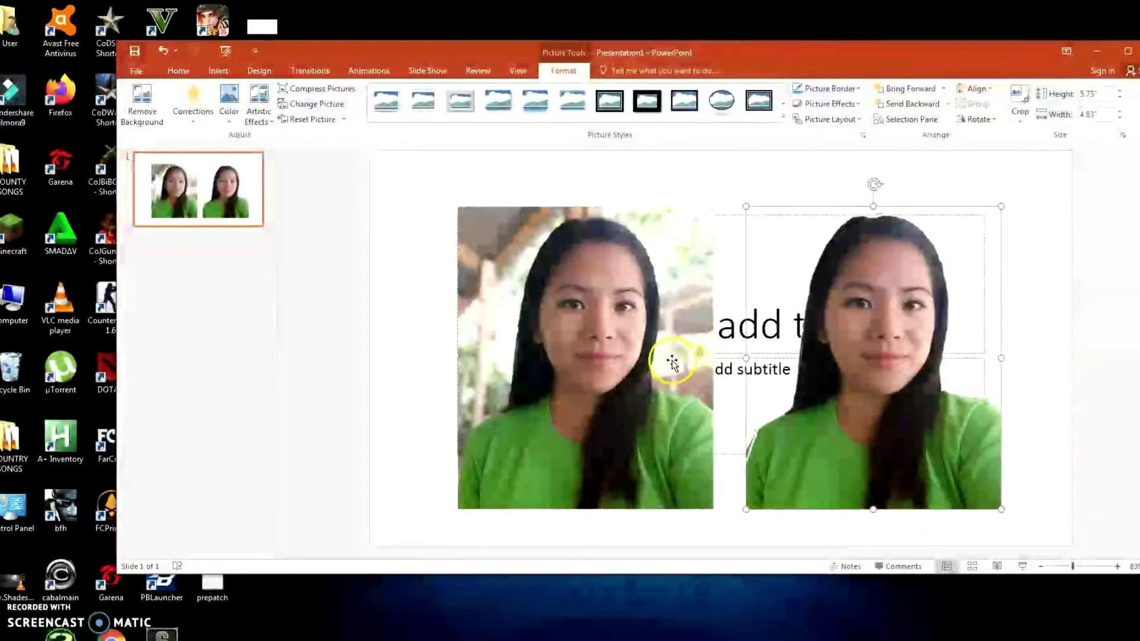
Apply Set Transparent Color to the left selfie's background.
click(570, 365)
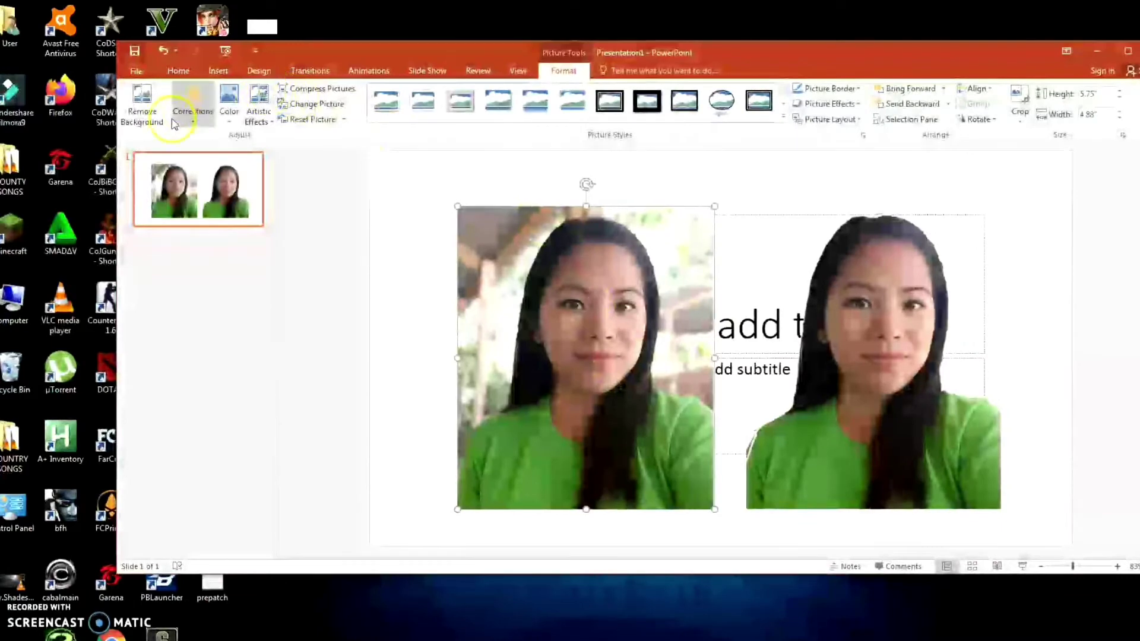
click(230, 113)
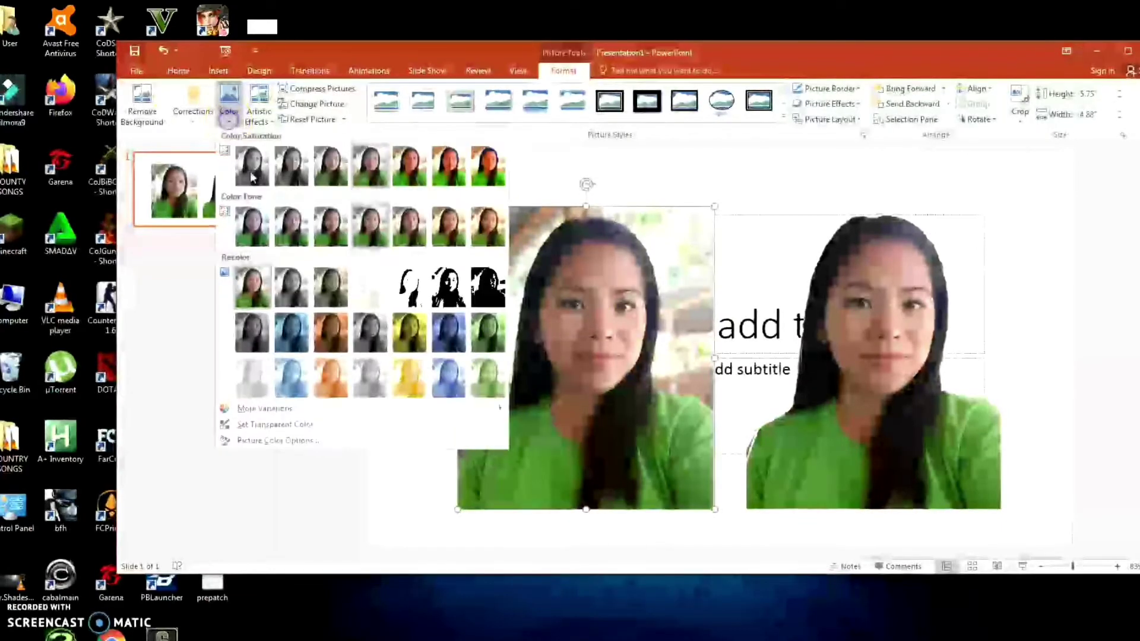
click(275, 426)
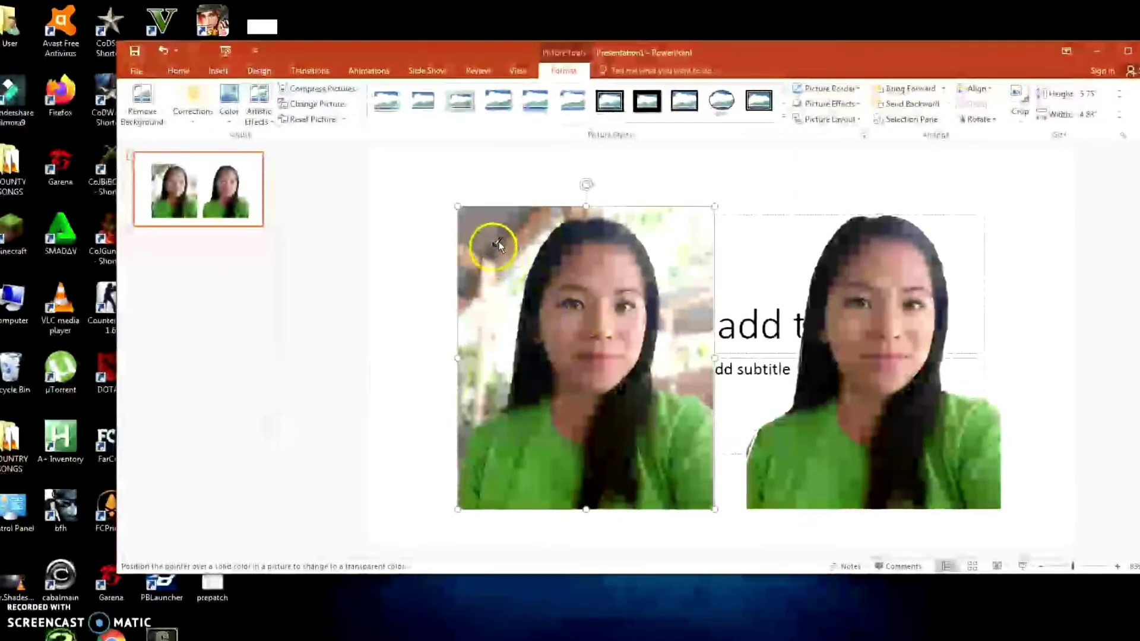
click(690, 243)
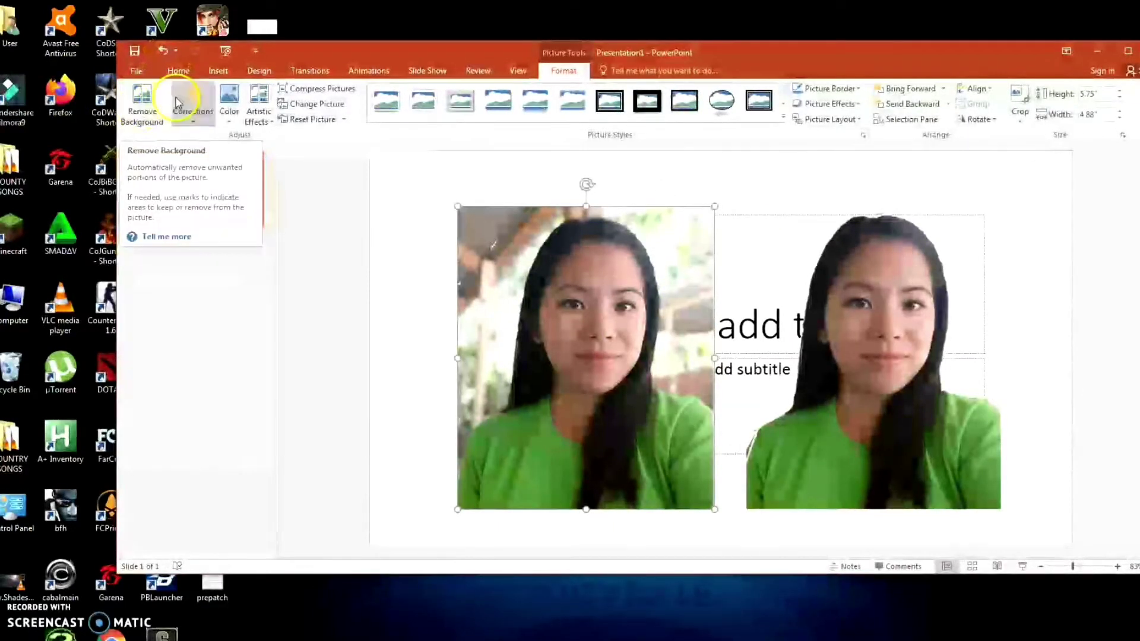
Start Remove Background on the left selfie and stretch the kept region to the top, left and right edges.
click(147, 107)
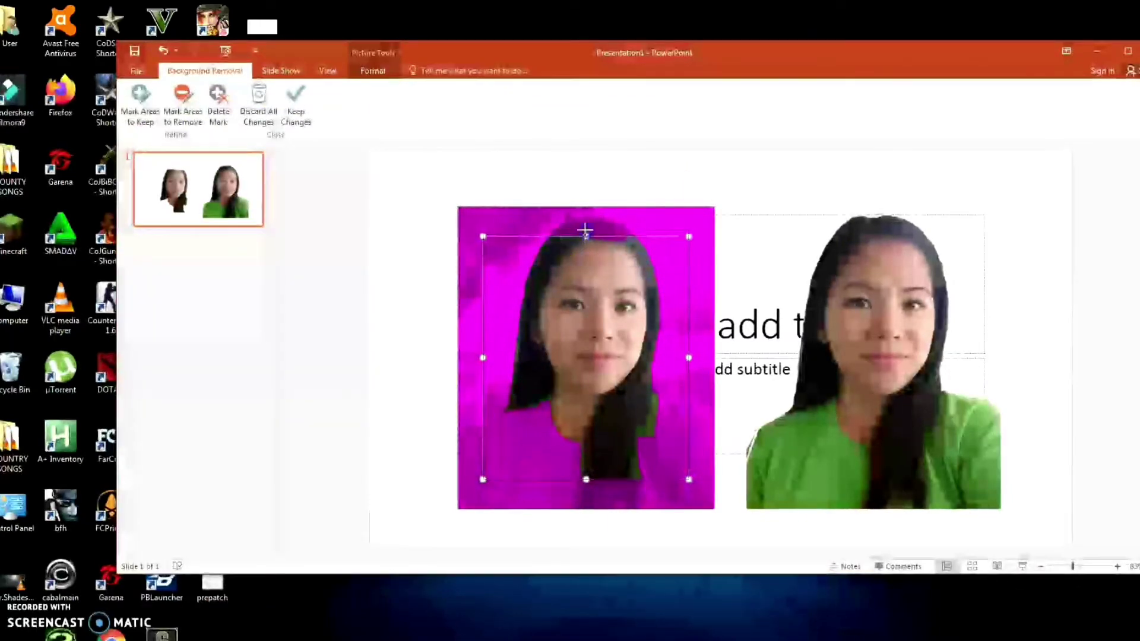
drag(586, 479, 587, 506)
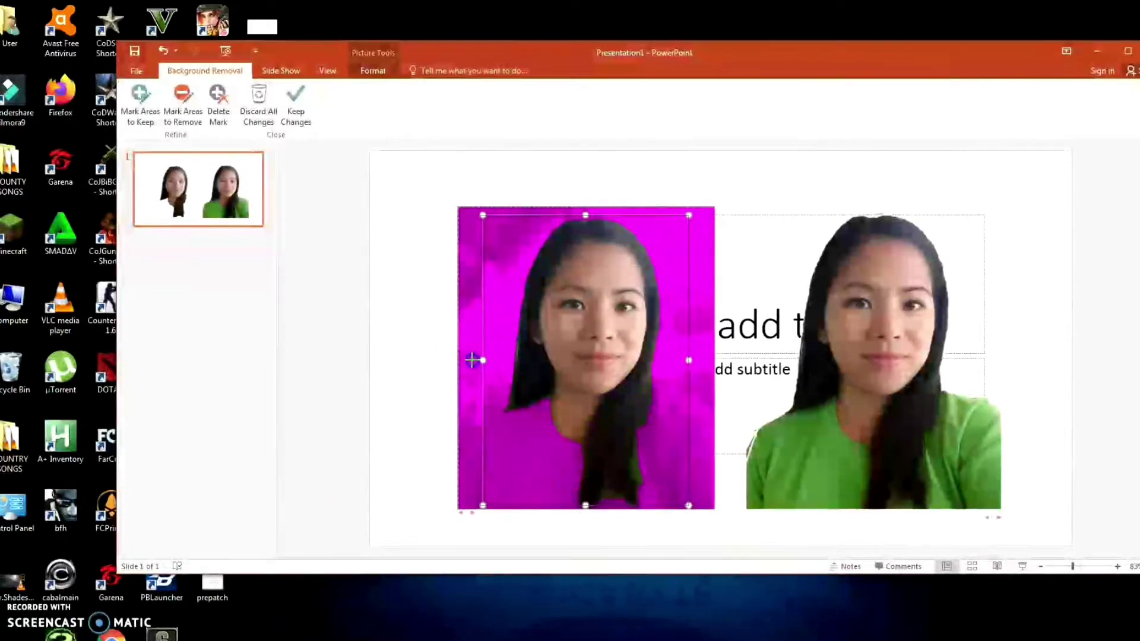
drag(474, 360, 463, 360)
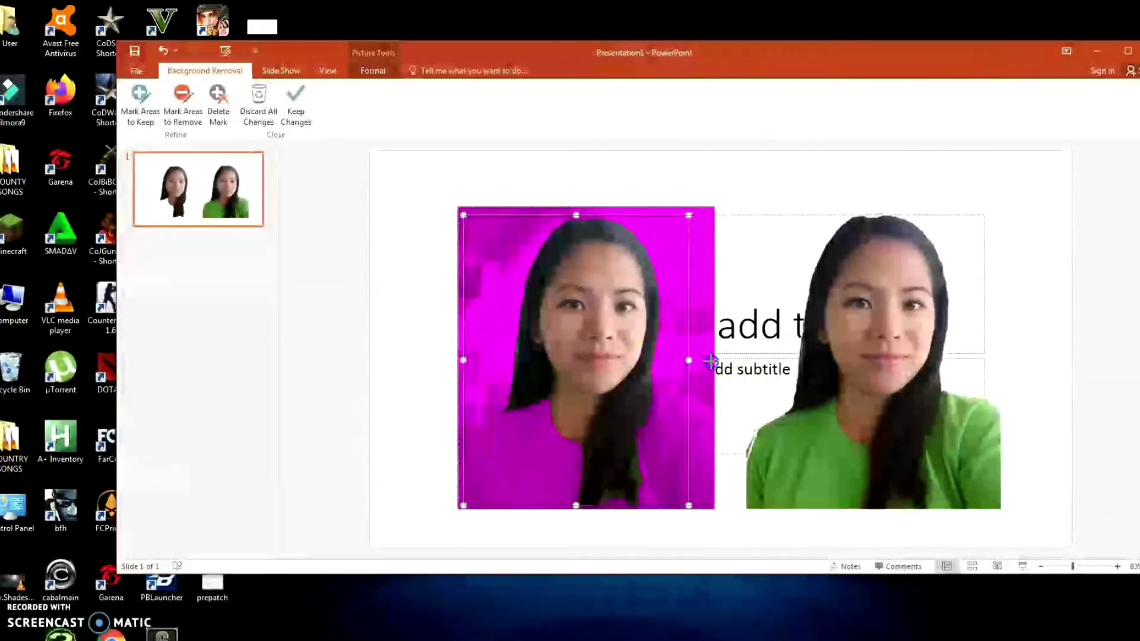
drag(713, 363, 712, 360)
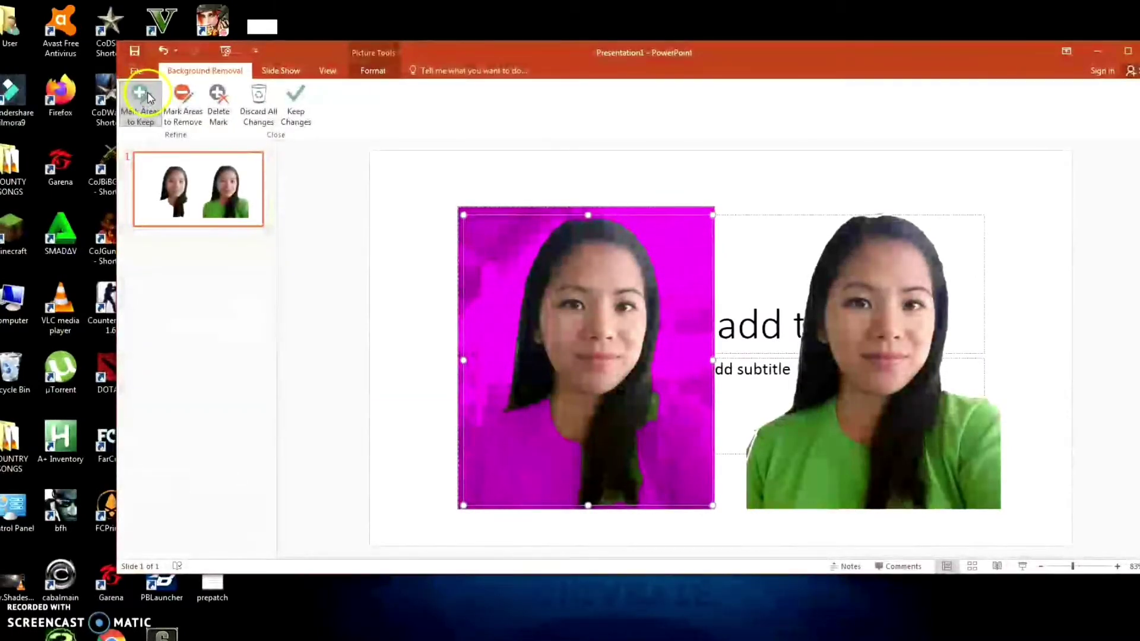
Mark the green shirt near the neck and at the lower left as areas to keep.
click(148, 97)
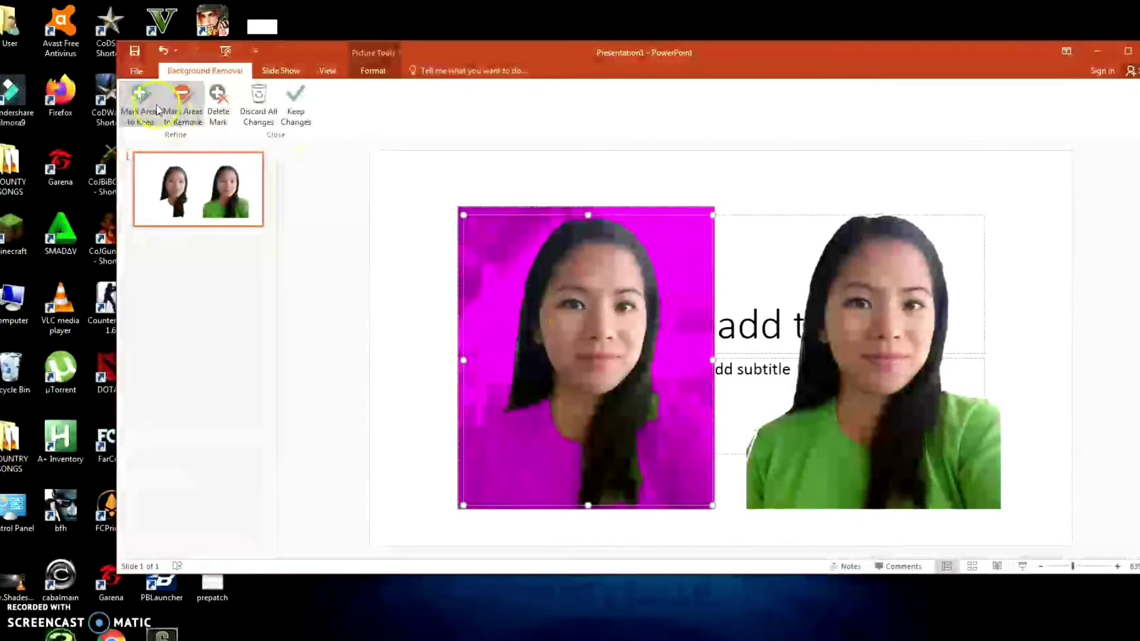
click(142, 100)
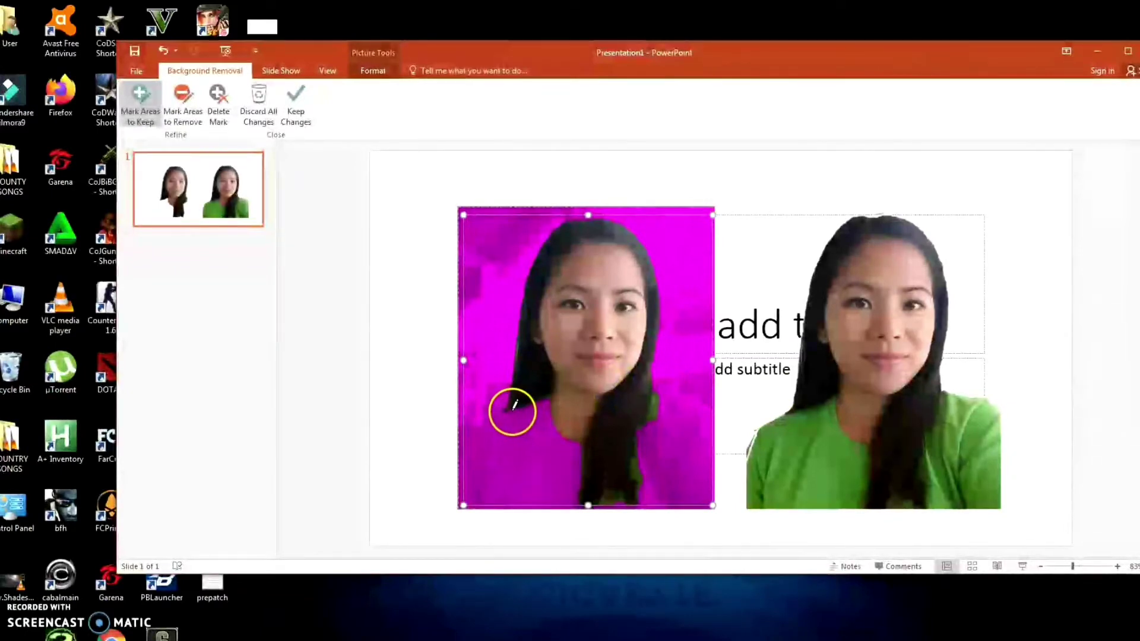
drag(520, 408, 491, 422)
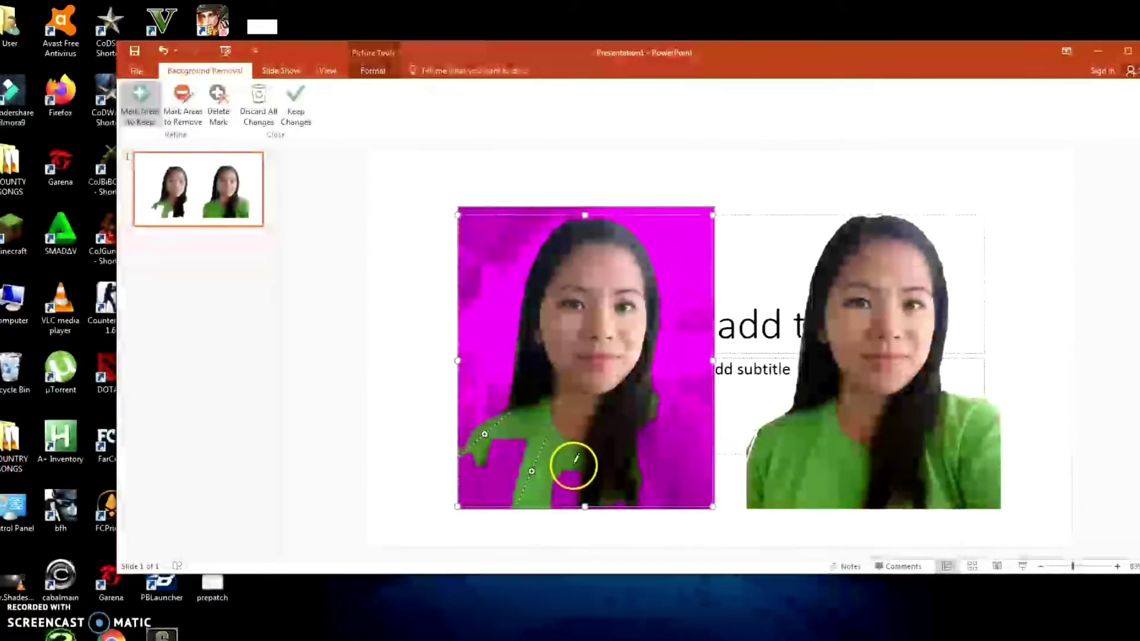
drag(466, 506, 506, 445)
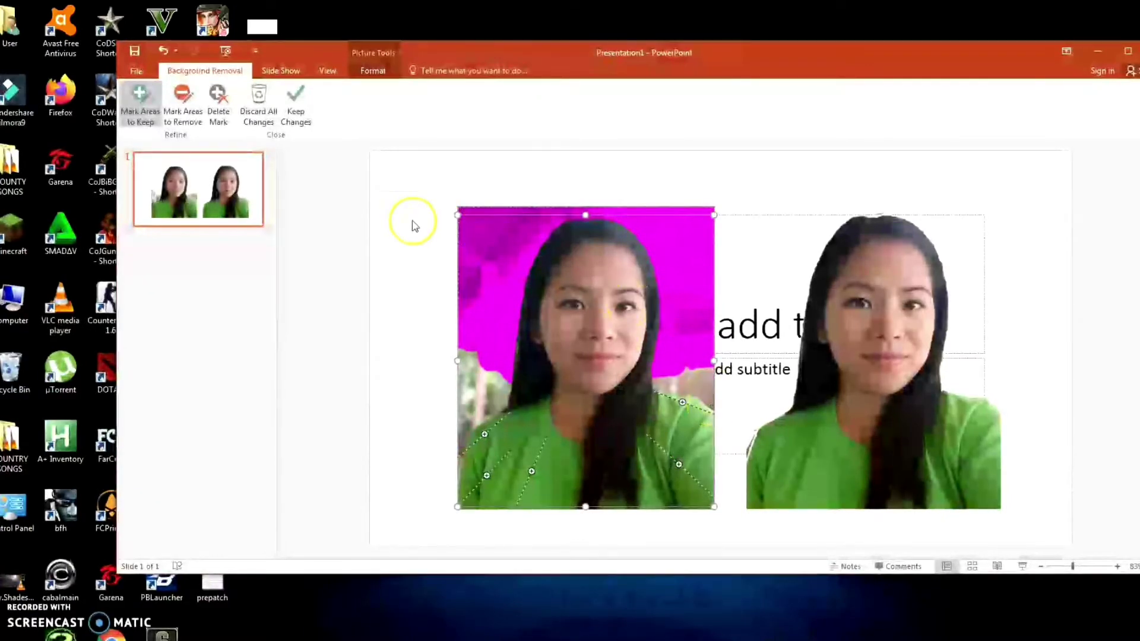
Mark the background beside both shoulders and above the head for removal.
click(188, 98)
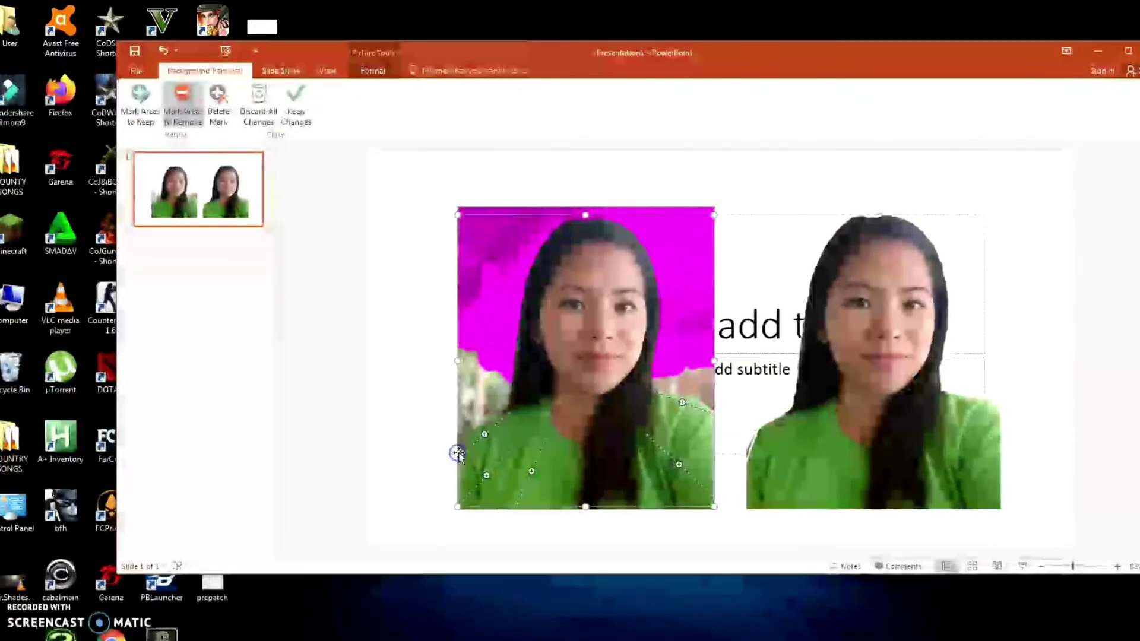
drag(458, 455, 509, 388)
drag(667, 378, 719, 392)
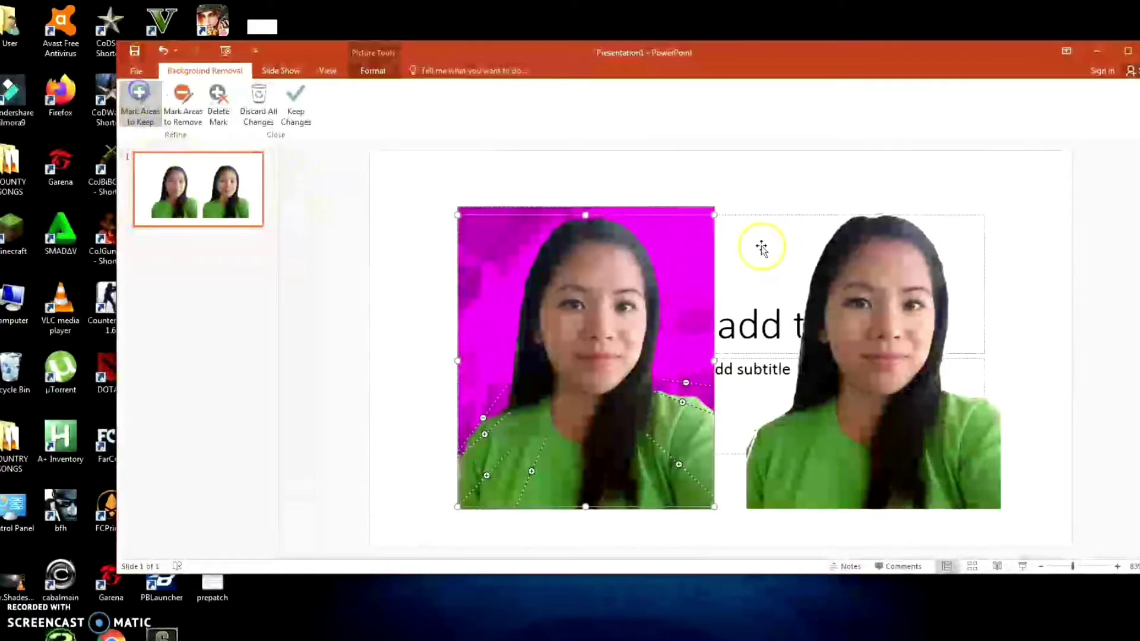
click(574, 219)
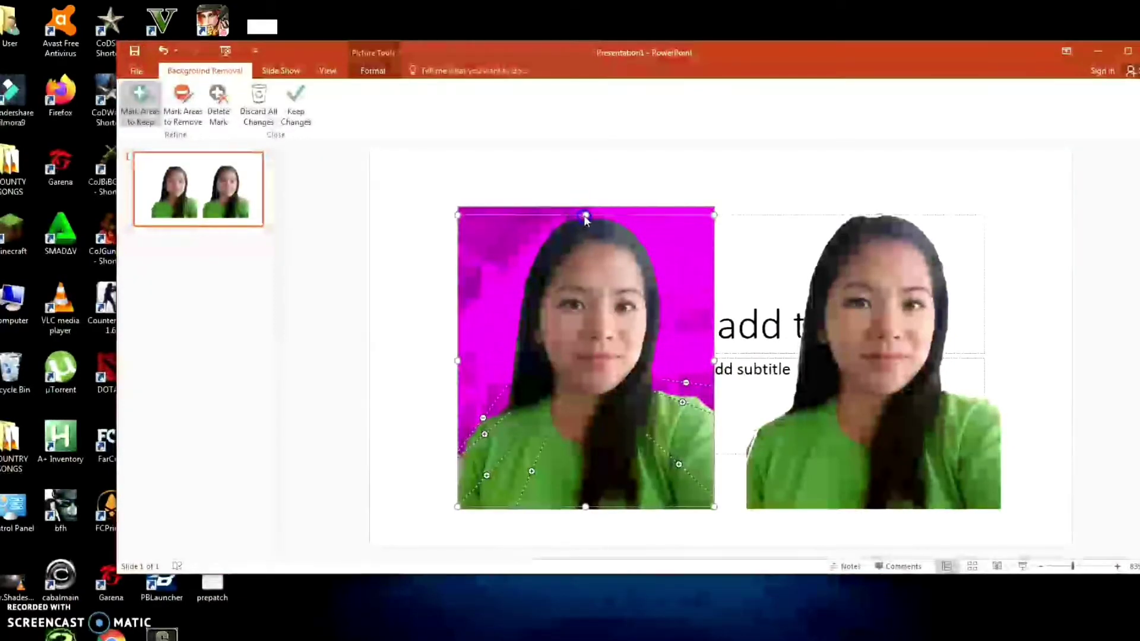
drag(600, 216, 629, 223)
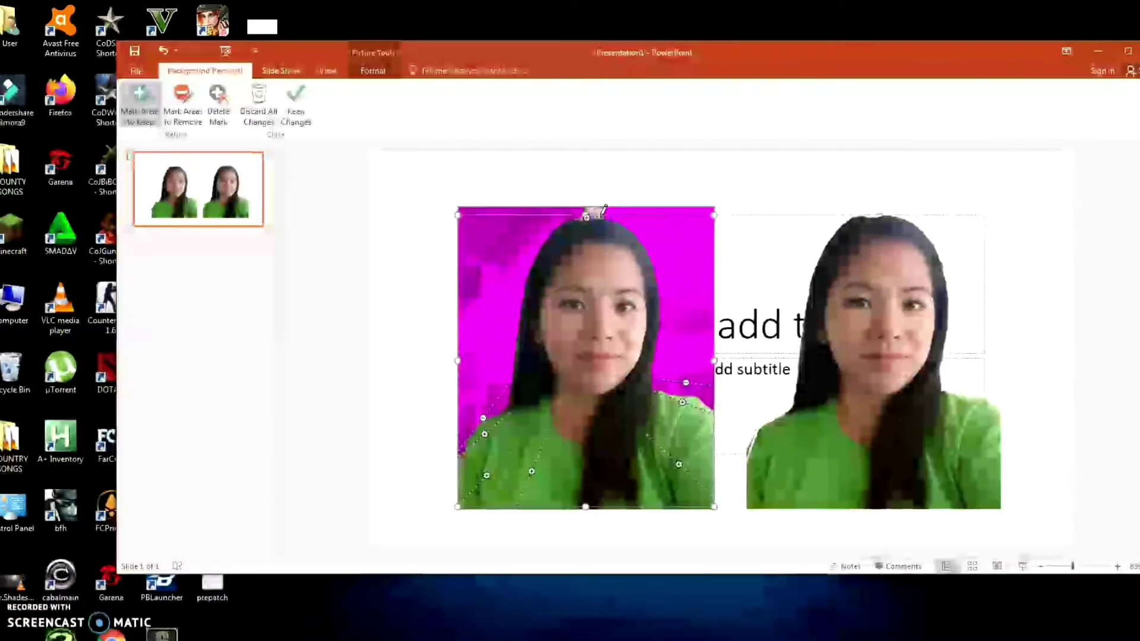
click(183, 105)
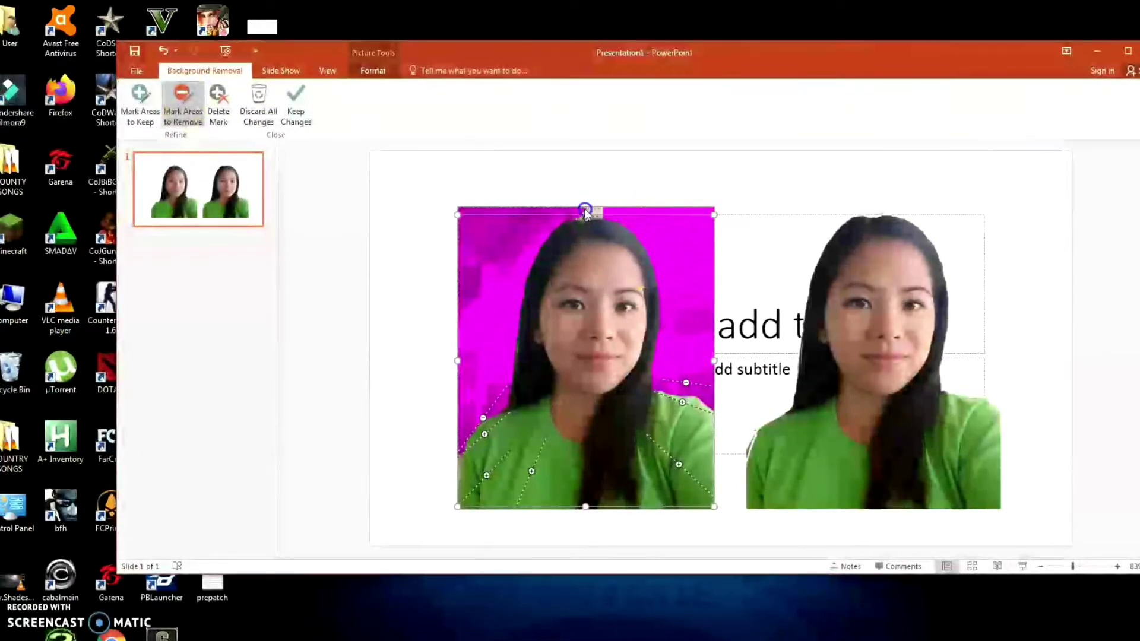
click(585, 212)
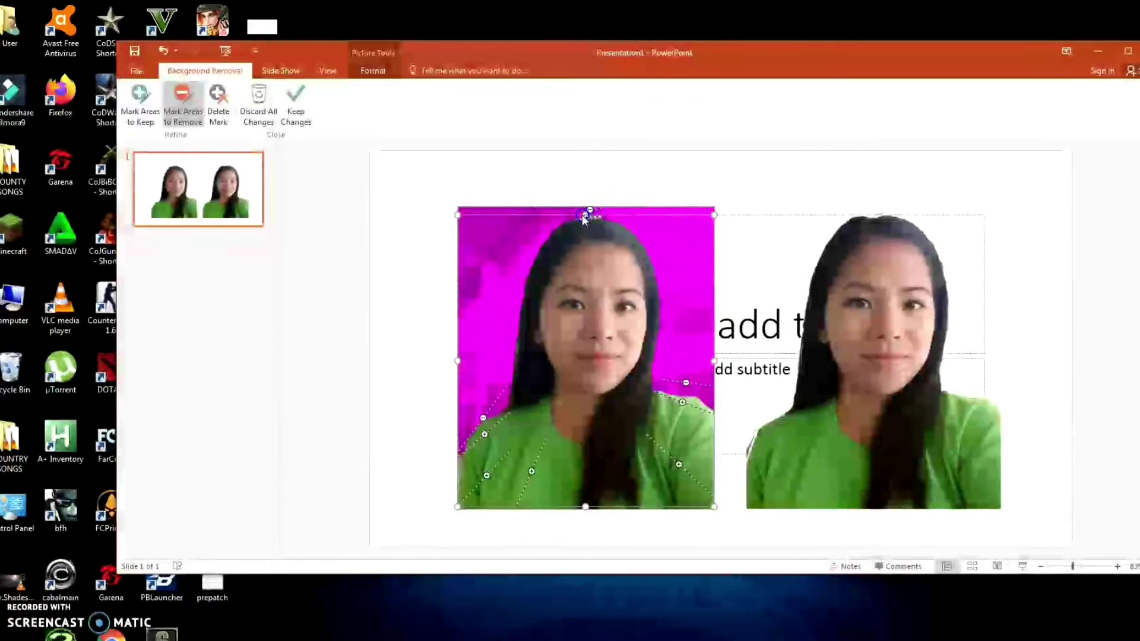
click(605, 218)
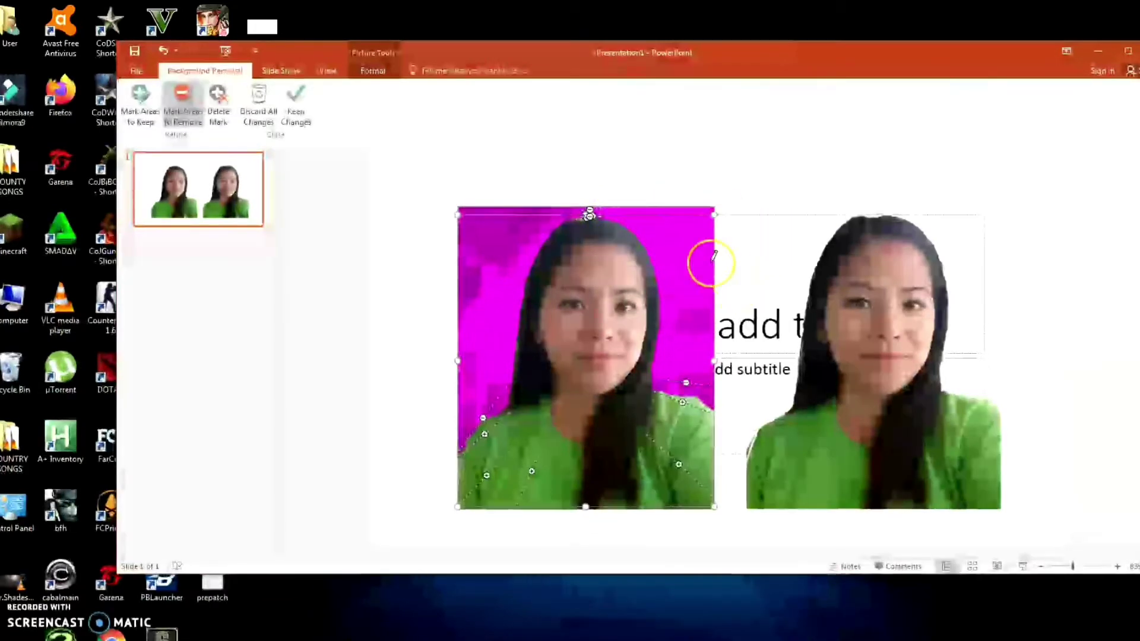
Keep the changes, reopen Remove Background, and mark the lower-left edge for removal.
click(299, 111)
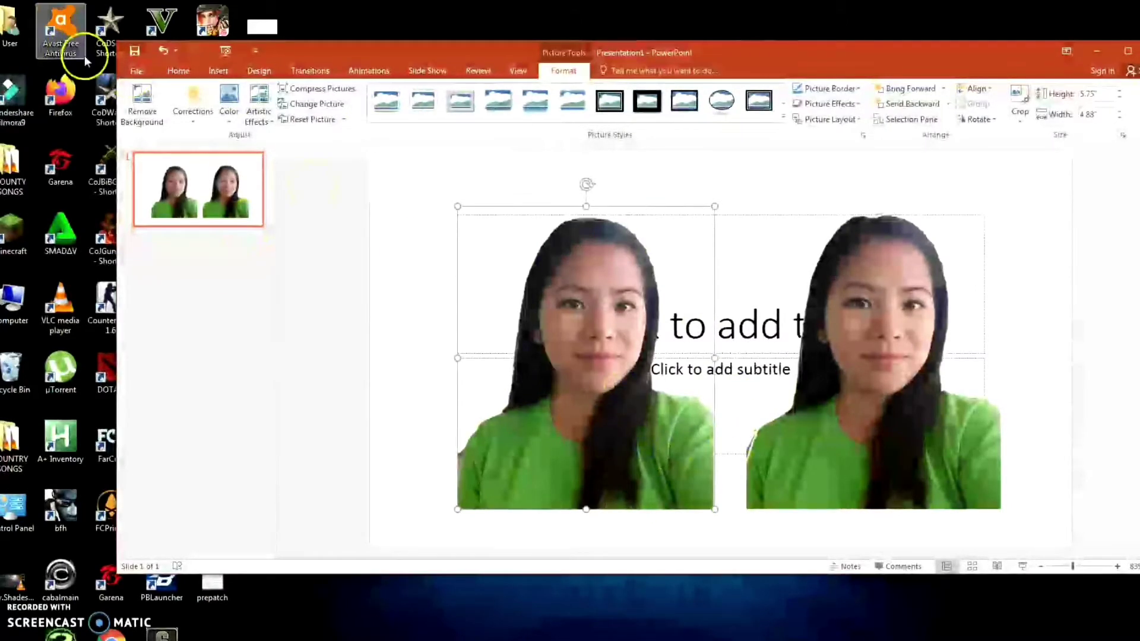
click(142, 101)
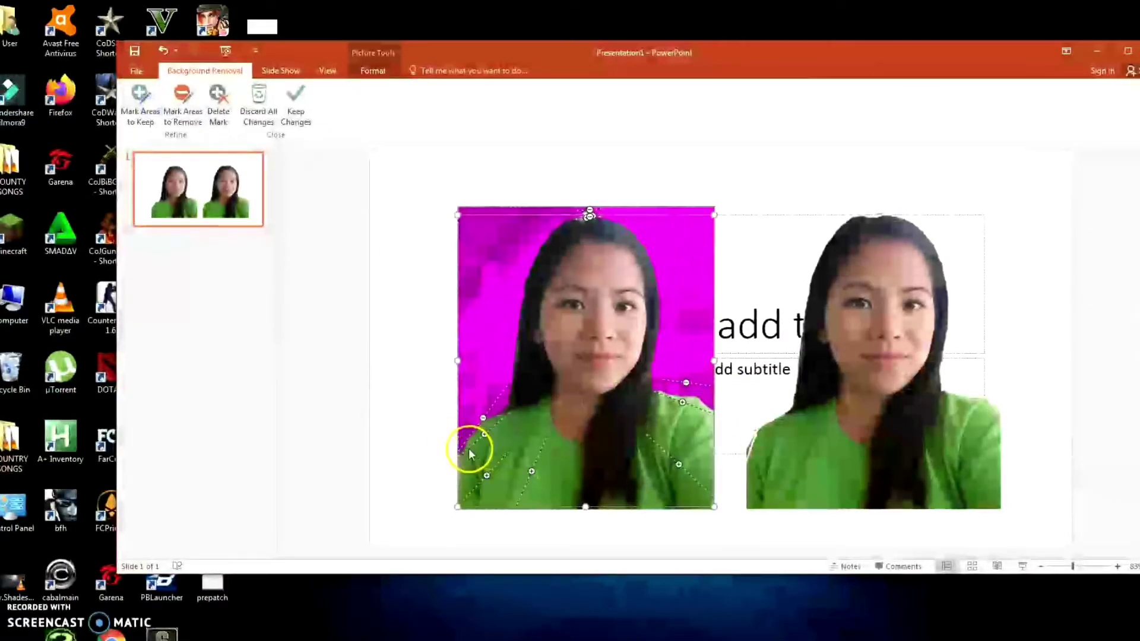
click(183, 104)
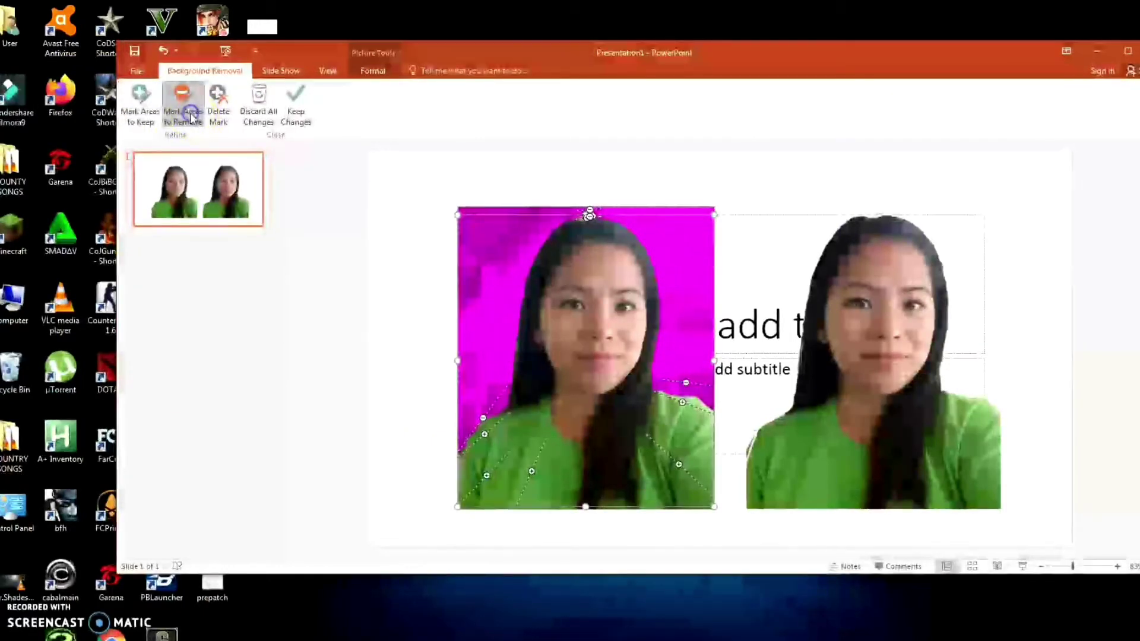
drag(465, 443, 465, 457)
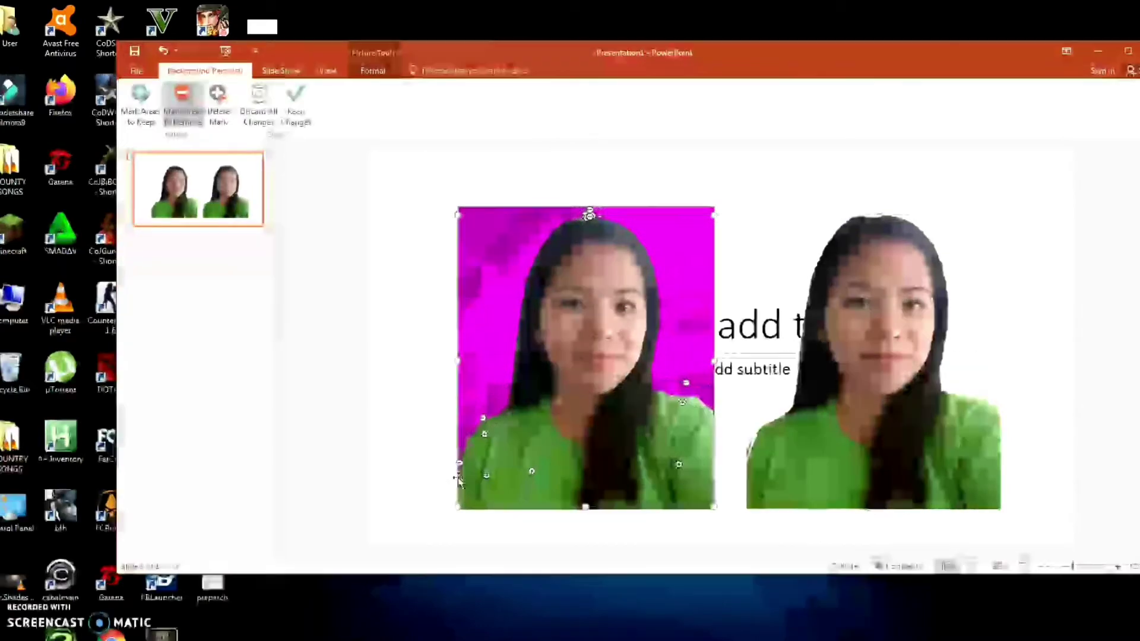
Apply the refined left cutout and nudge the right cutout closer to it.
click(297, 107)
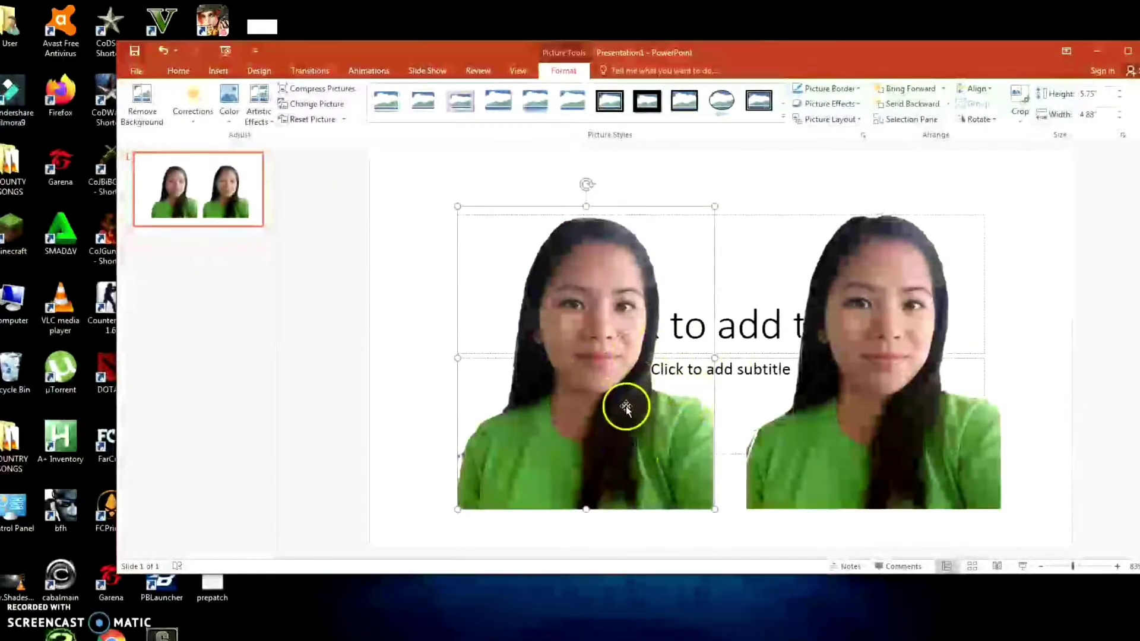
drag(715, 509, 711, 508)
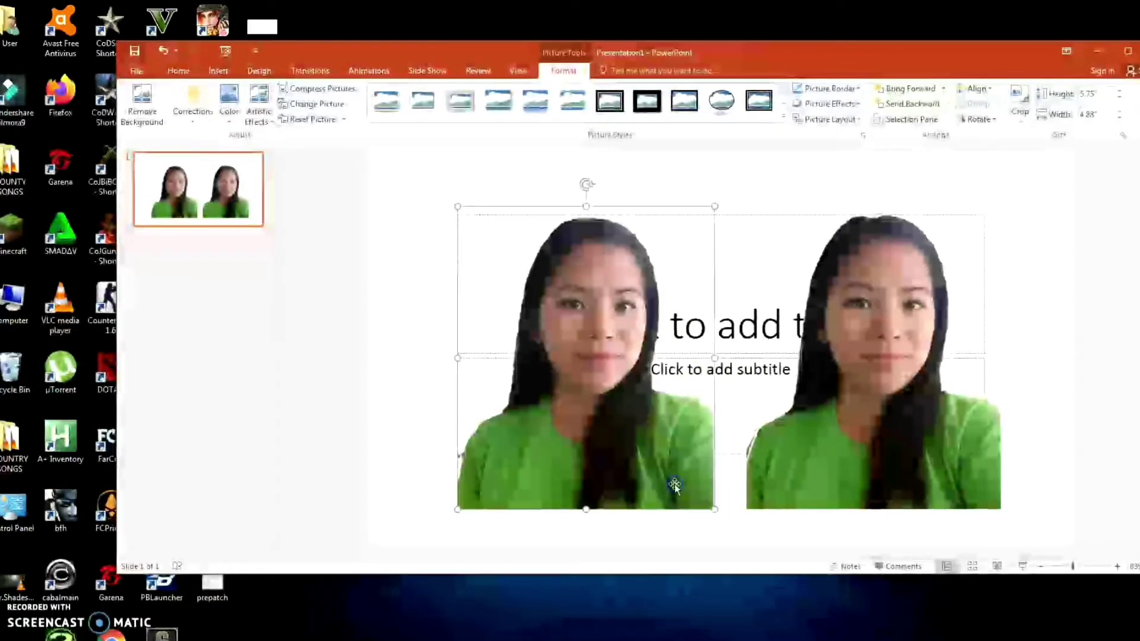
click(602, 414)
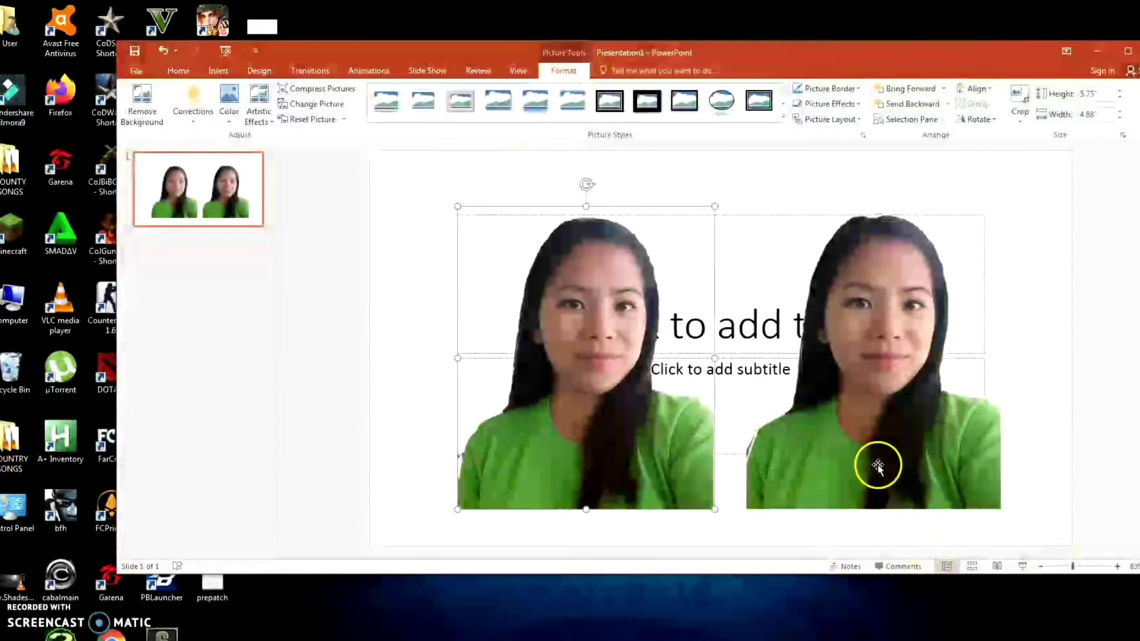
mouse_move(878, 466)
mouse_down()
mouse_move(862, 466)
mouse_move(908, 468)
mouse_up()
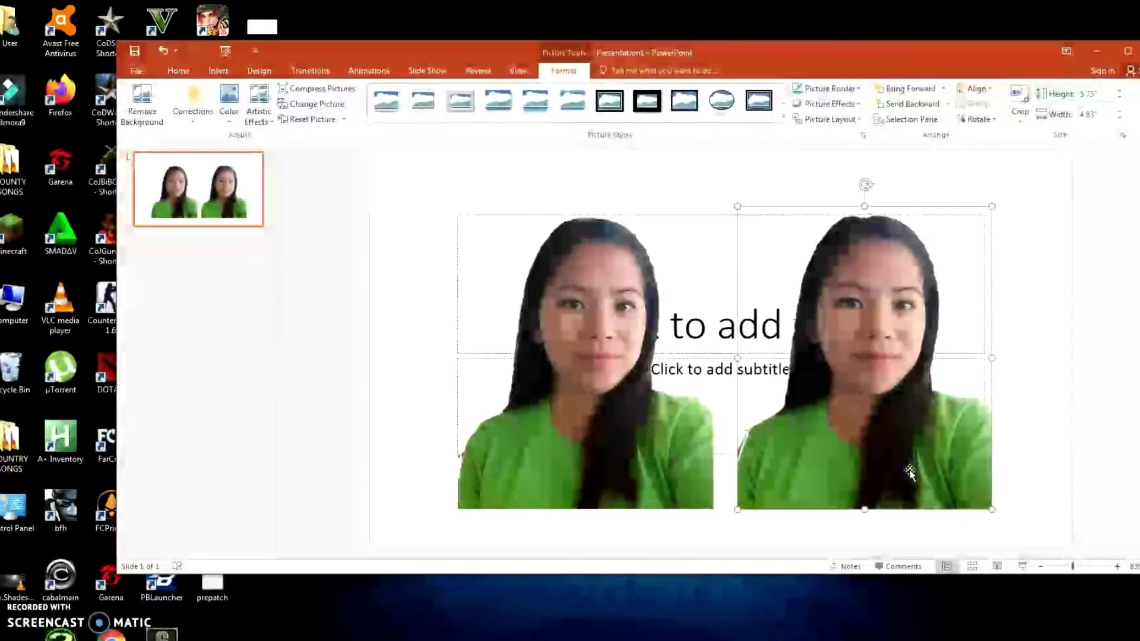
click(382, 598)
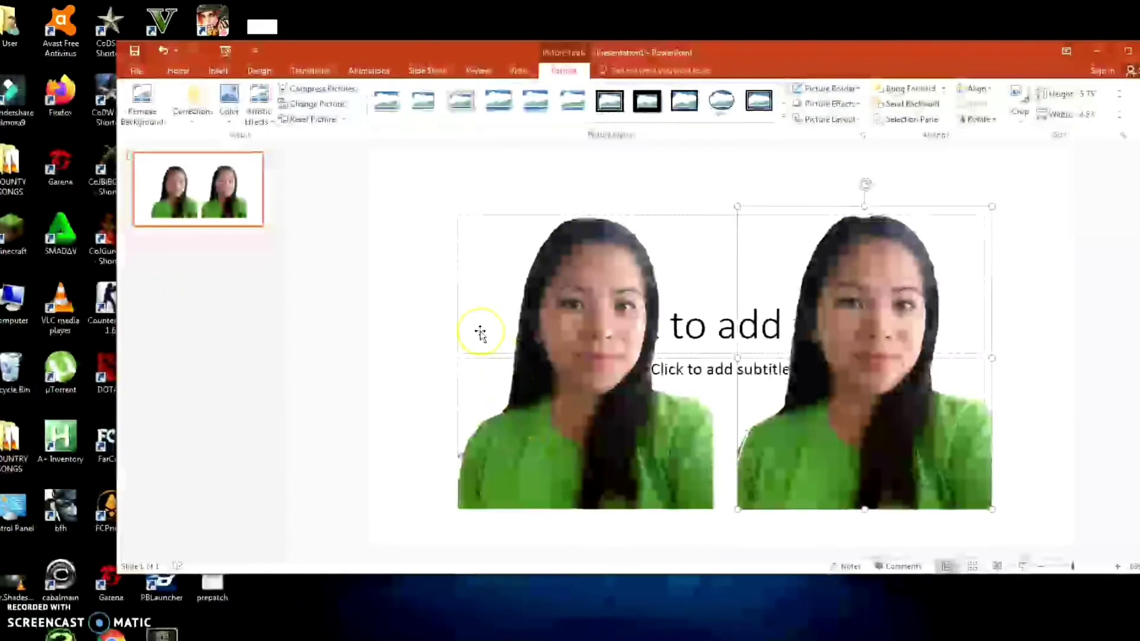
Add two slides and drag the landscape cap selfie from the desktop onto slide 2.
click(178, 70)
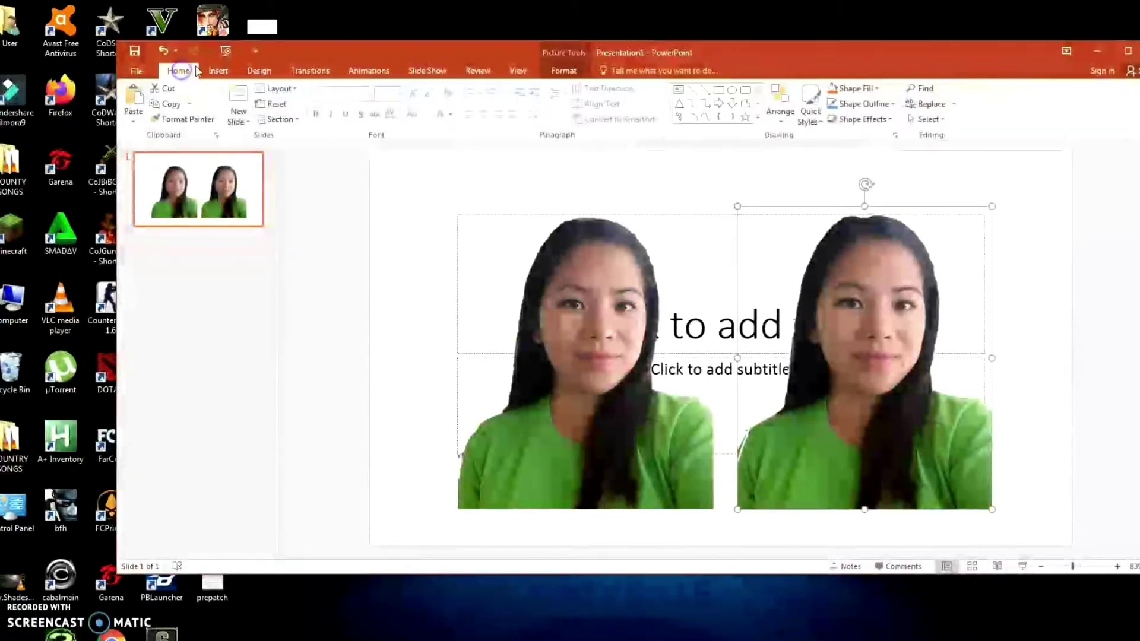
click(238, 100)
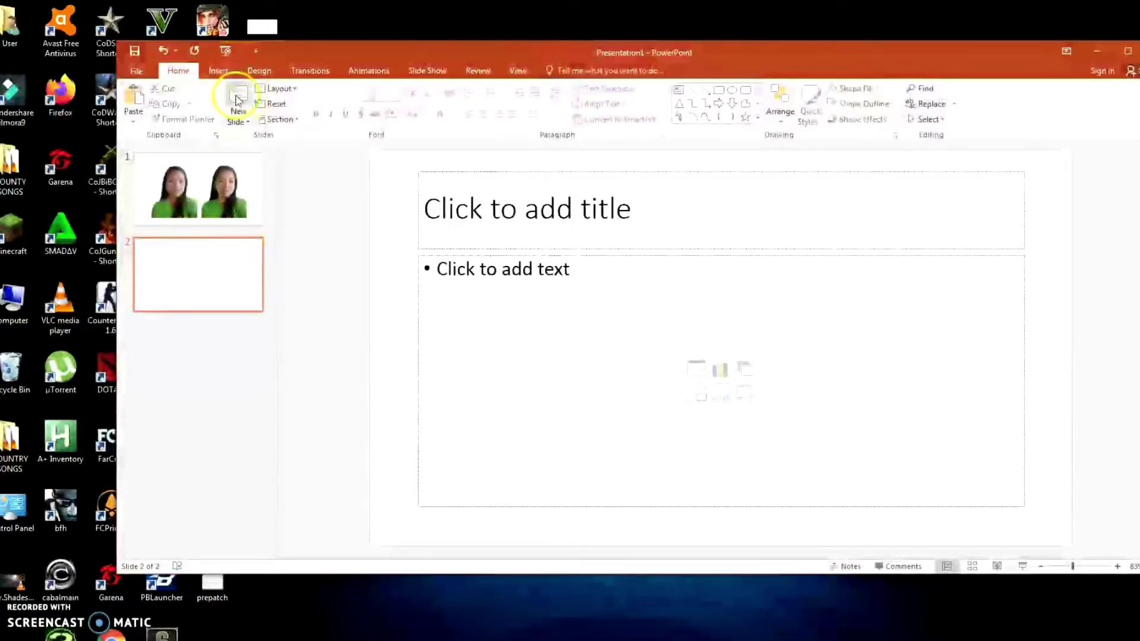
click(238, 100)
click(199, 284)
click(216, 215)
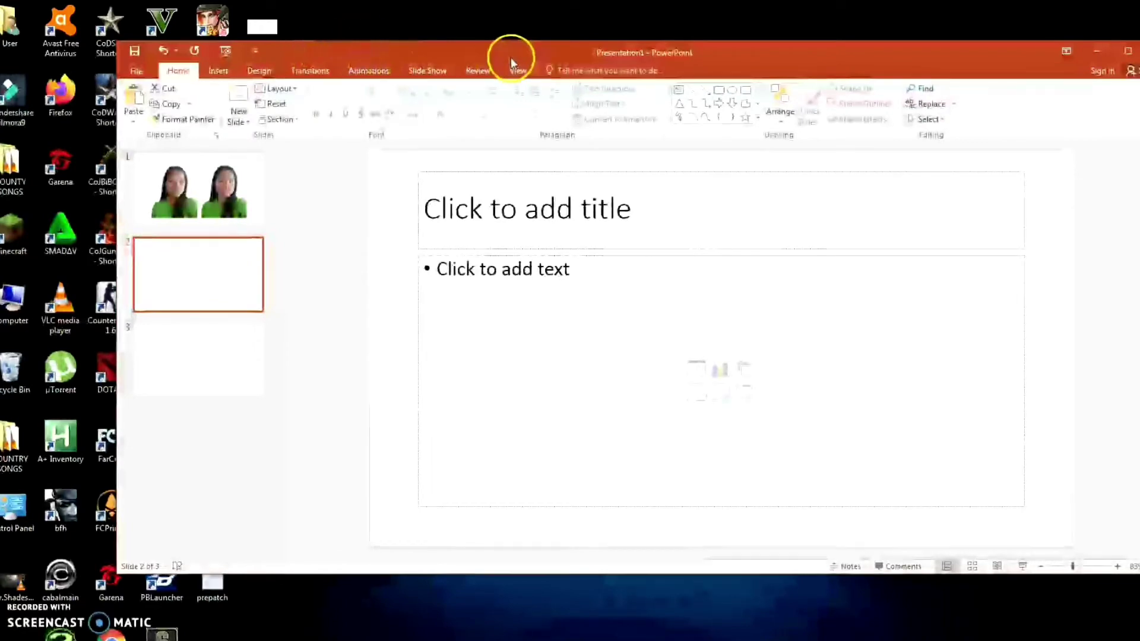
drag(416, 52, 598, 39)
drag(262, 158, 833, 350)
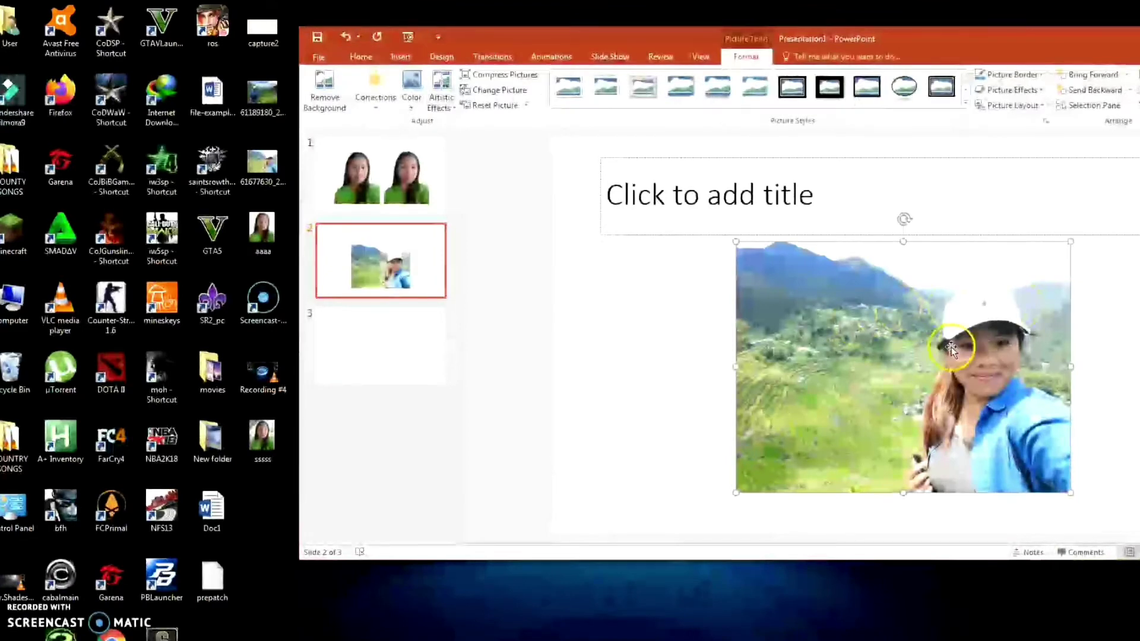
Nudge slide 2's selfie into place and put the standing-person mountain photo on slide 3.
drag(951, 349, 973, 342)
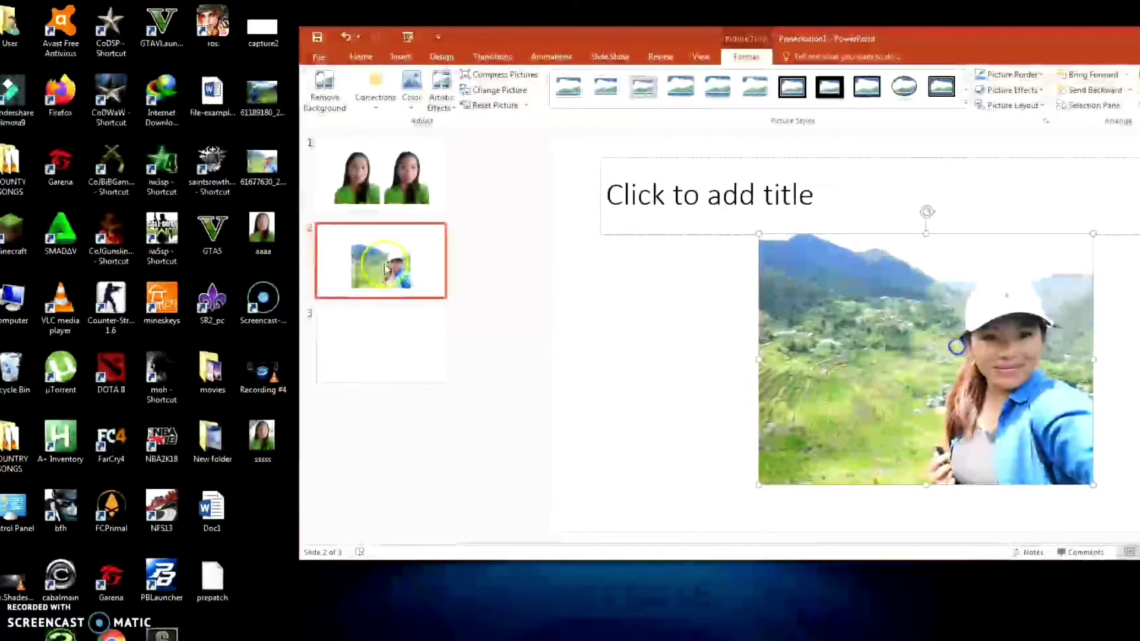
drag(280, 181, 382, 367)
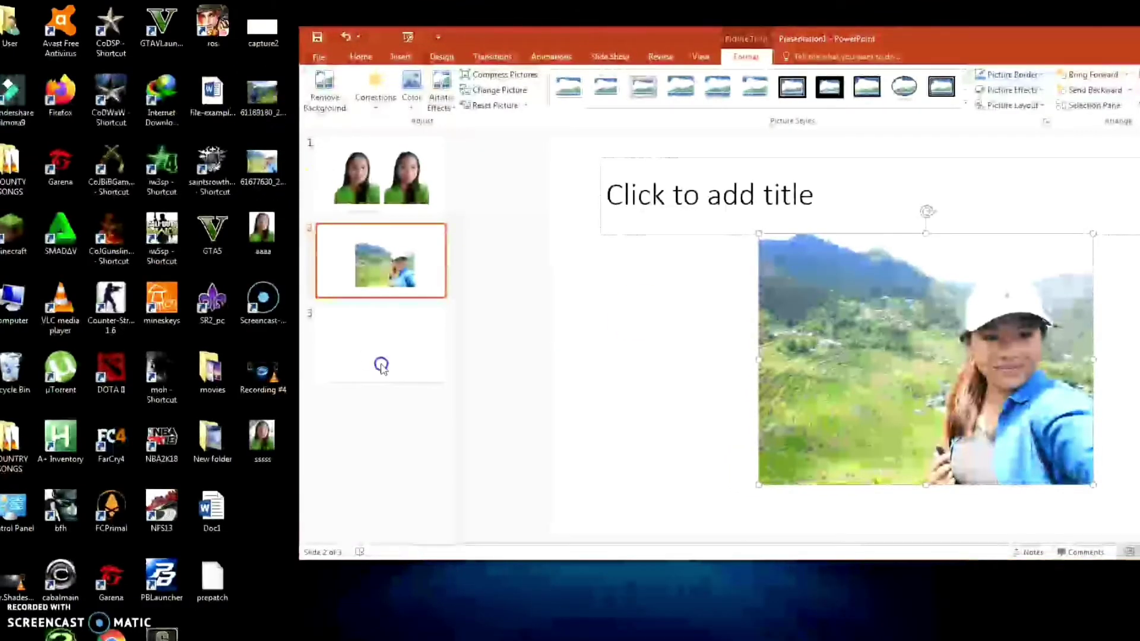
click(381, 367)
click(249, 110)
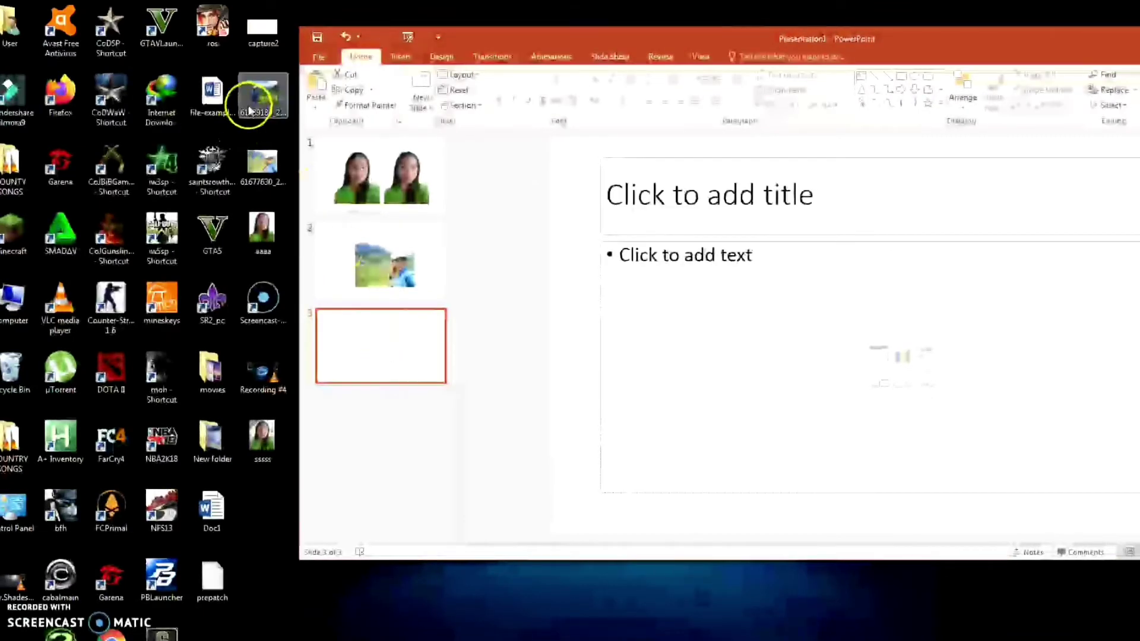
drag(250, 109, 921, 409)
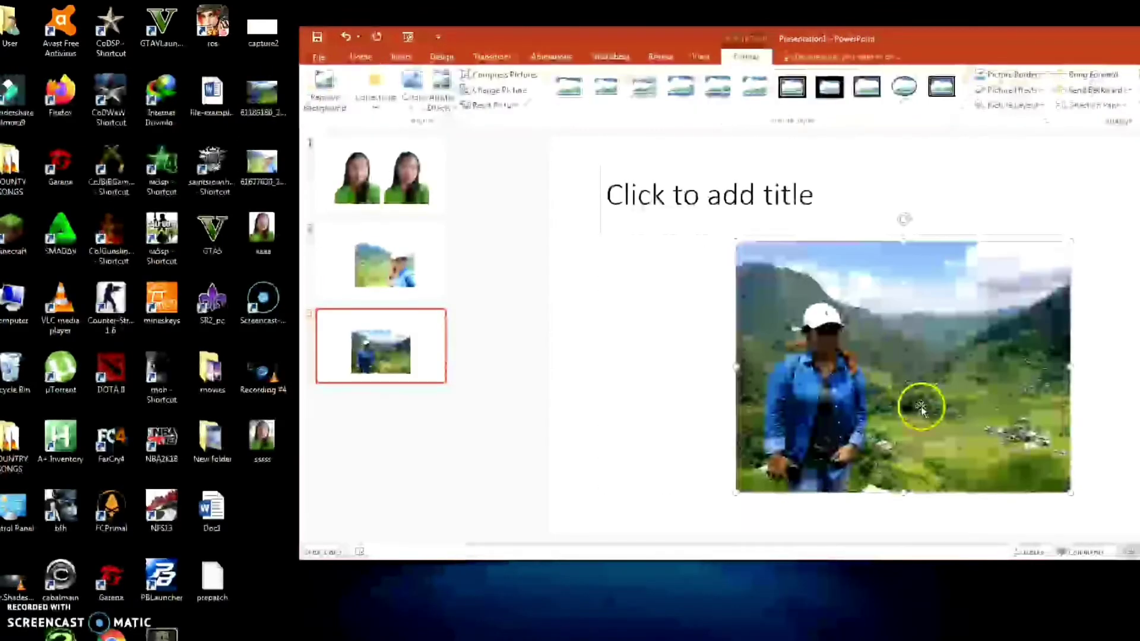
Back on slide 2, select the selfie photo and start Remove Background on it.
click(437, 279)
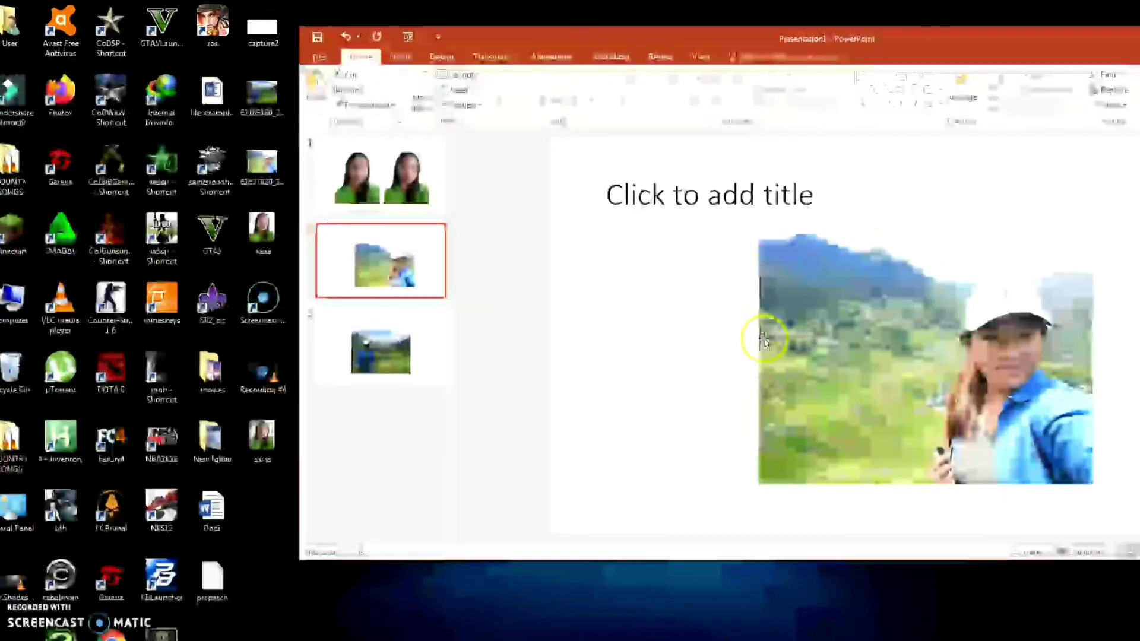
drag(922, 50, 682, 65)
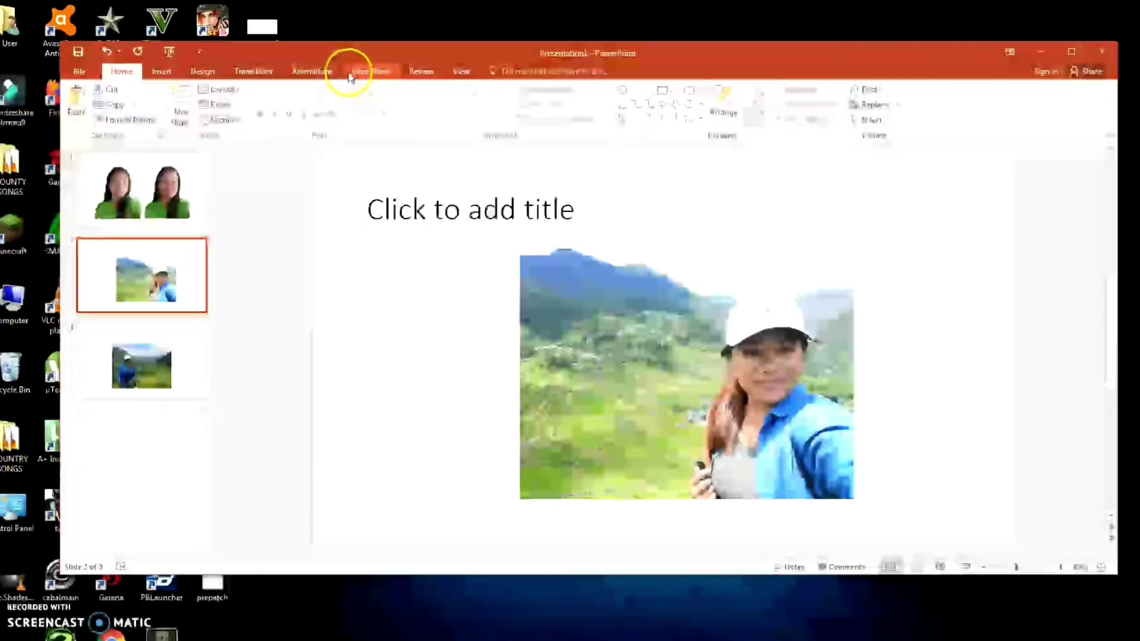
click(697, 334)
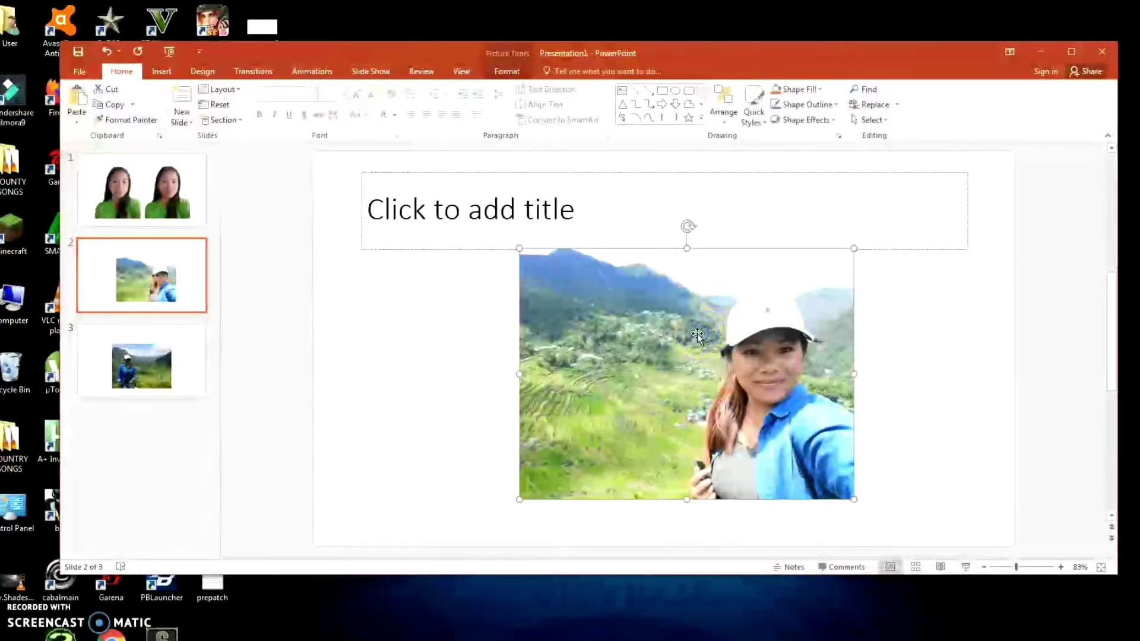
double_click(641, 338)
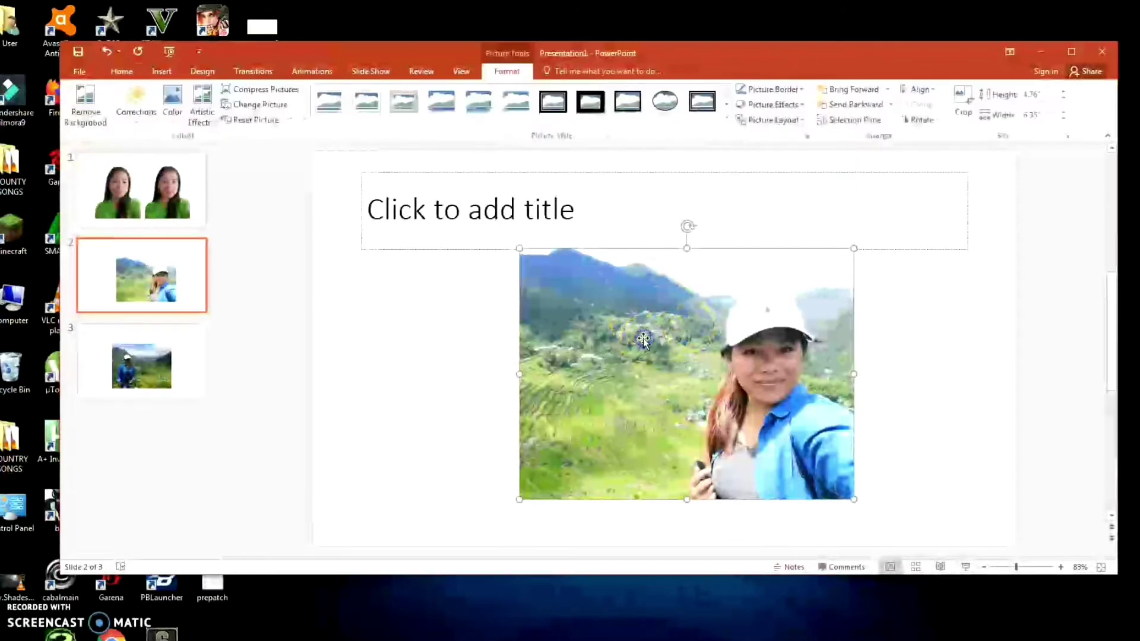
click(86, 101)
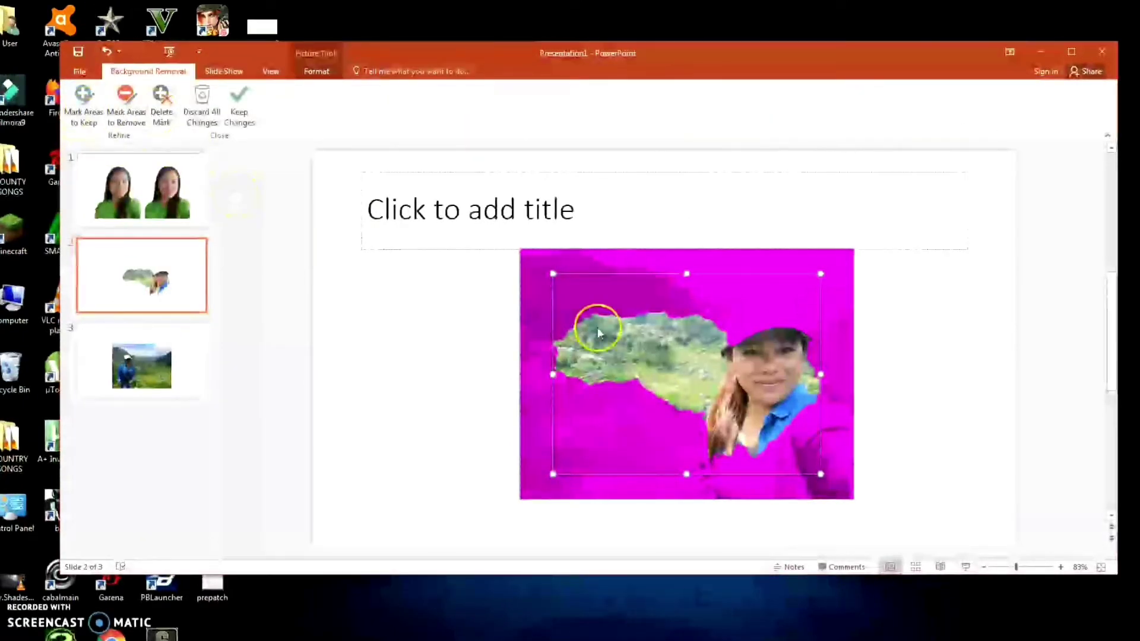
Mark the woman's face, hair, cap, blue shirt and shoulder as areas to keep.
click(84, 100)
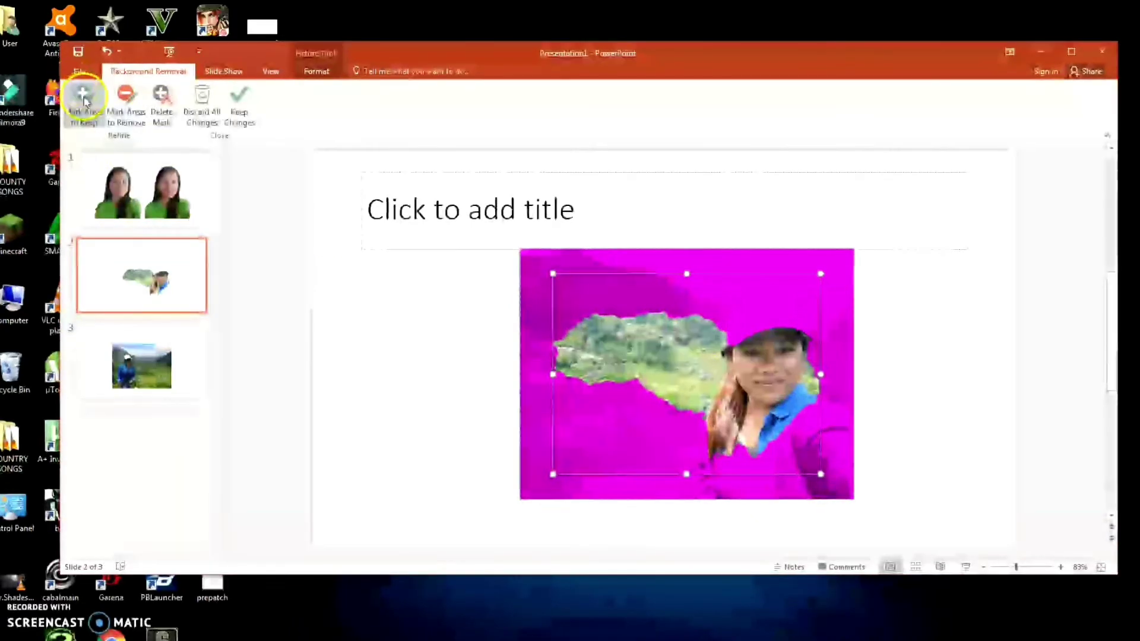
drag(745, 369, 707, 422)
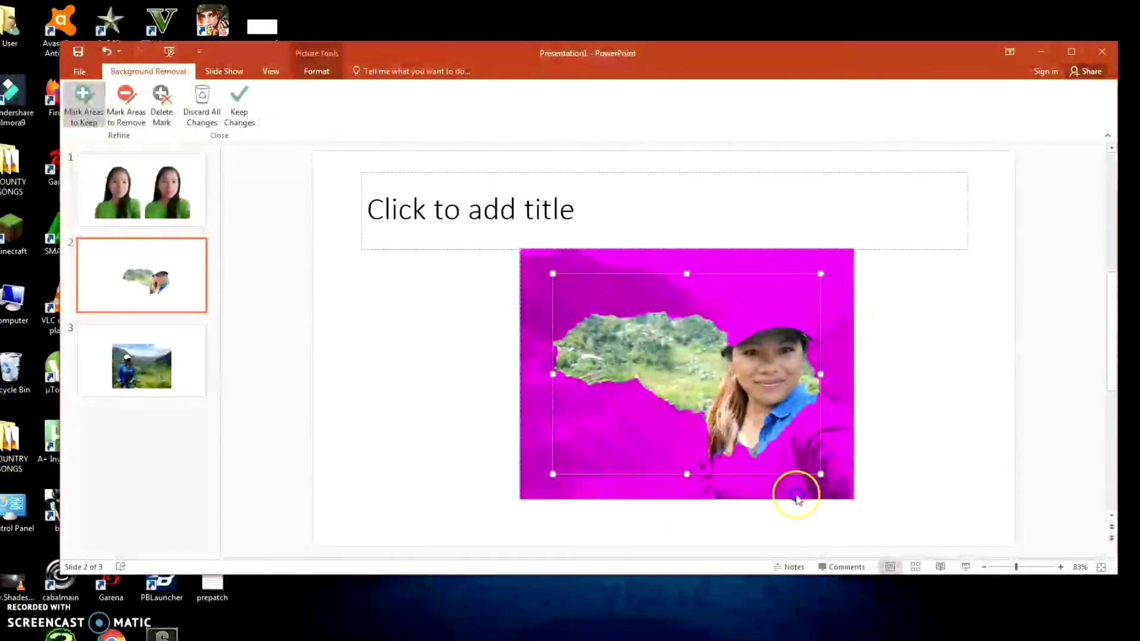
drag(807, 496, 747, 461)
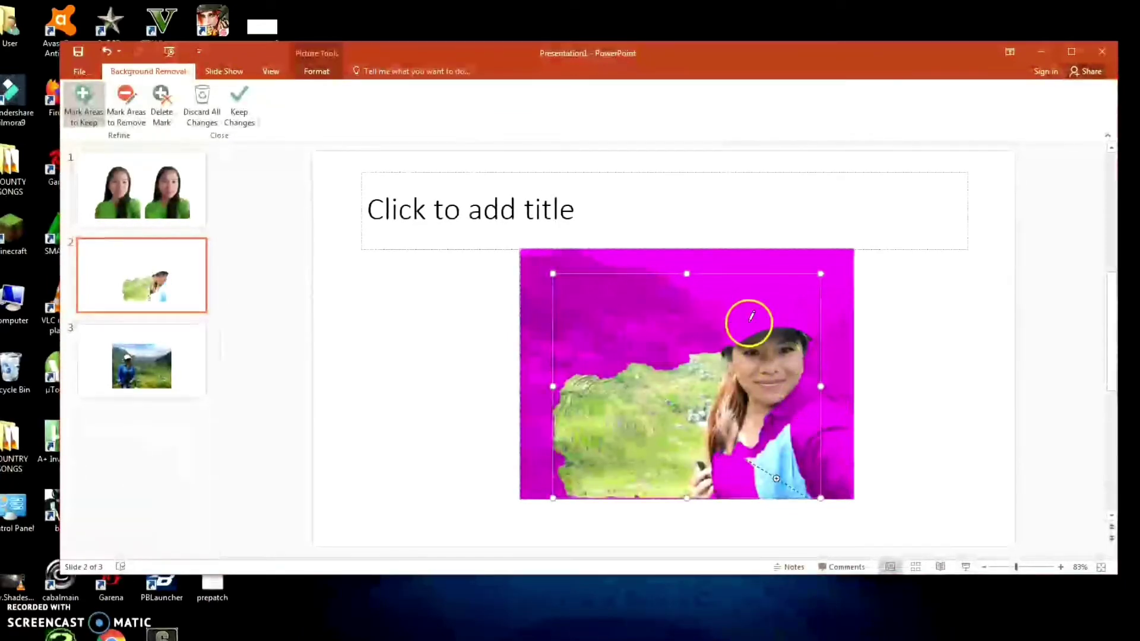
drag(764, 291, 802, 401)
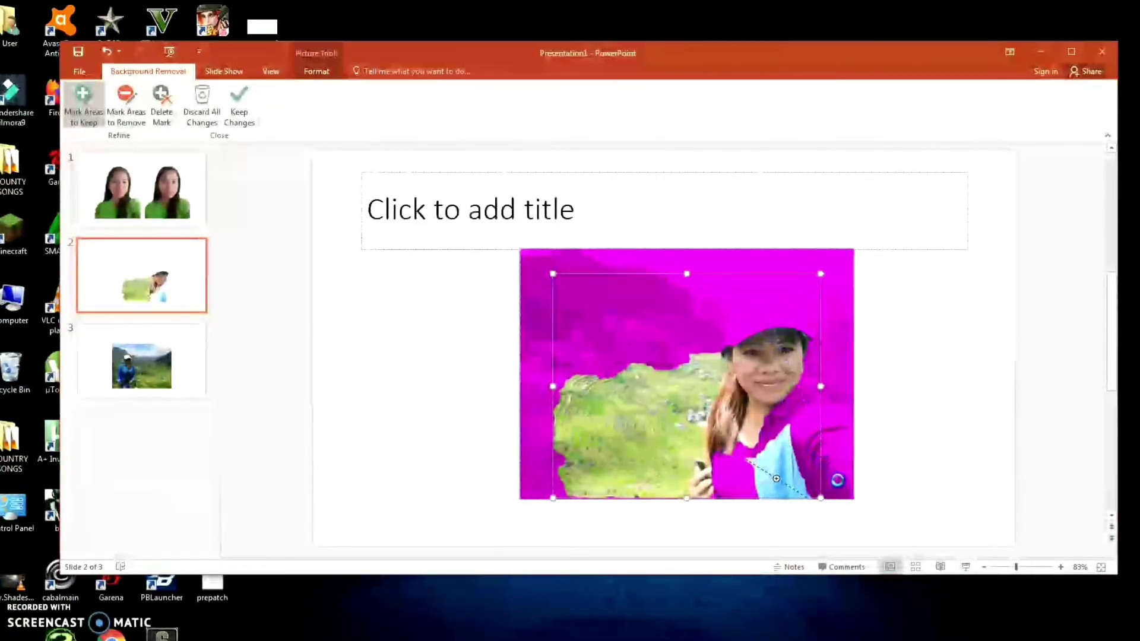
drag(838, 474, 762, 301)
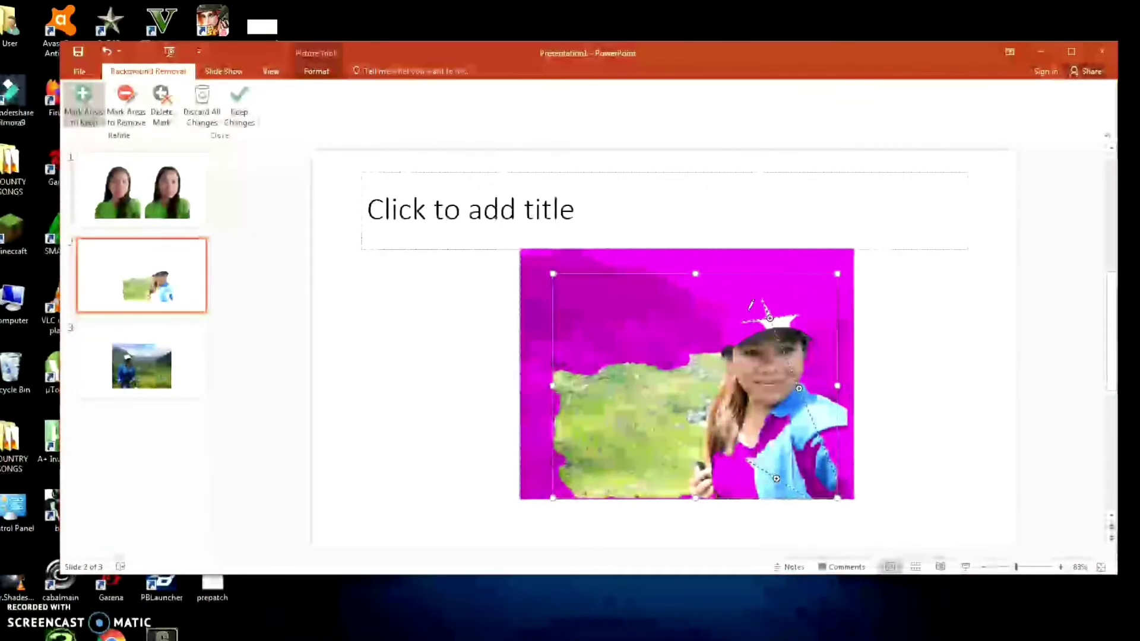
mouse_move(744, 317)
mouse_down()
mouse_move(796, 320)
mouse_move(772, 304)
mouse_up()
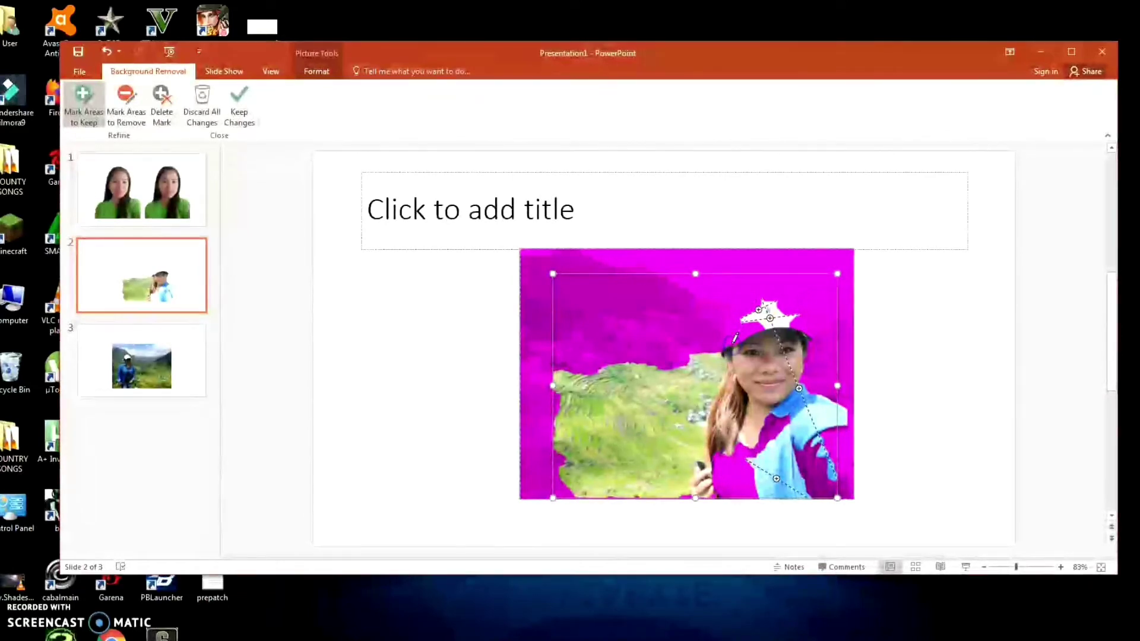
mouse_move(766, 316)
mouse_down()
mouse_move(727, 326)
mouse_move(759, 290)
mouse_up()
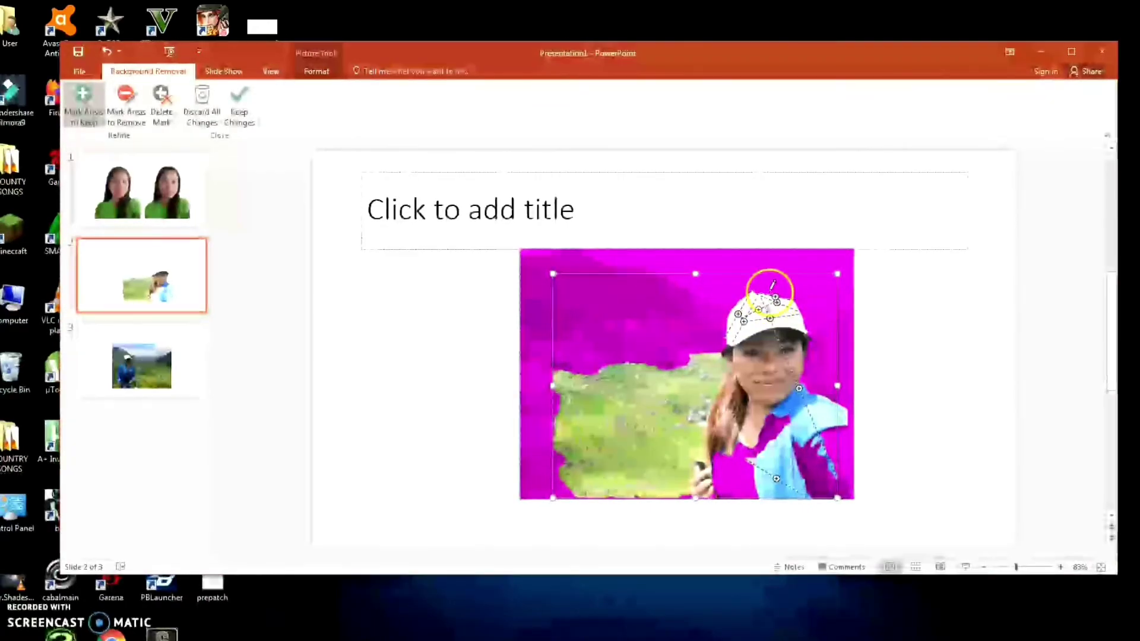
drag(755, 294, 772, 295)
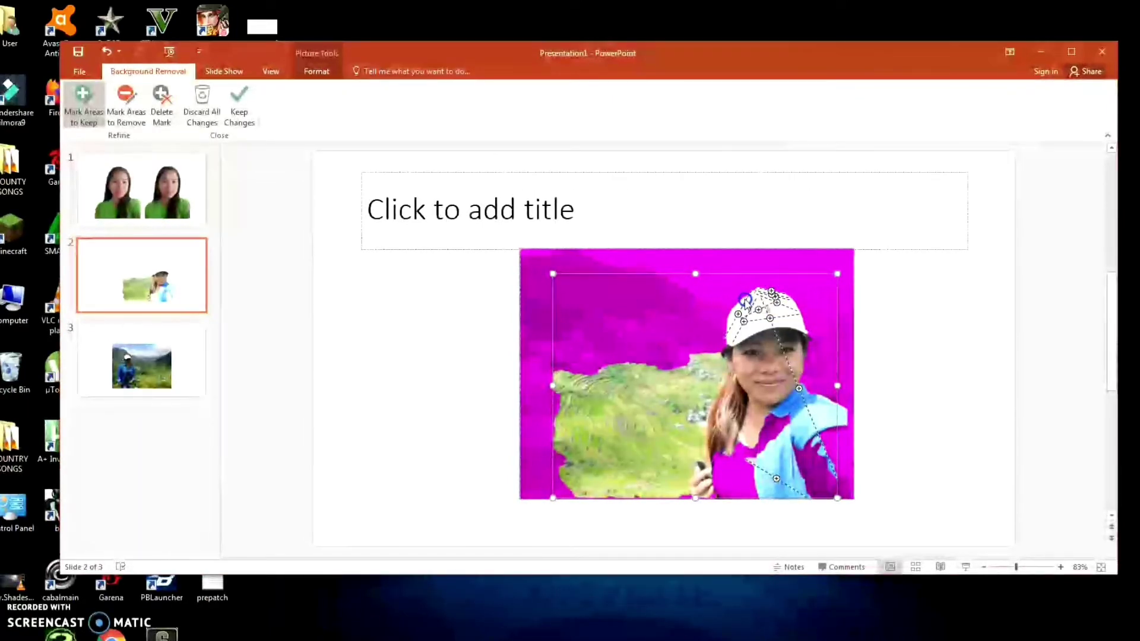
drag(860, 461, 856, 449)
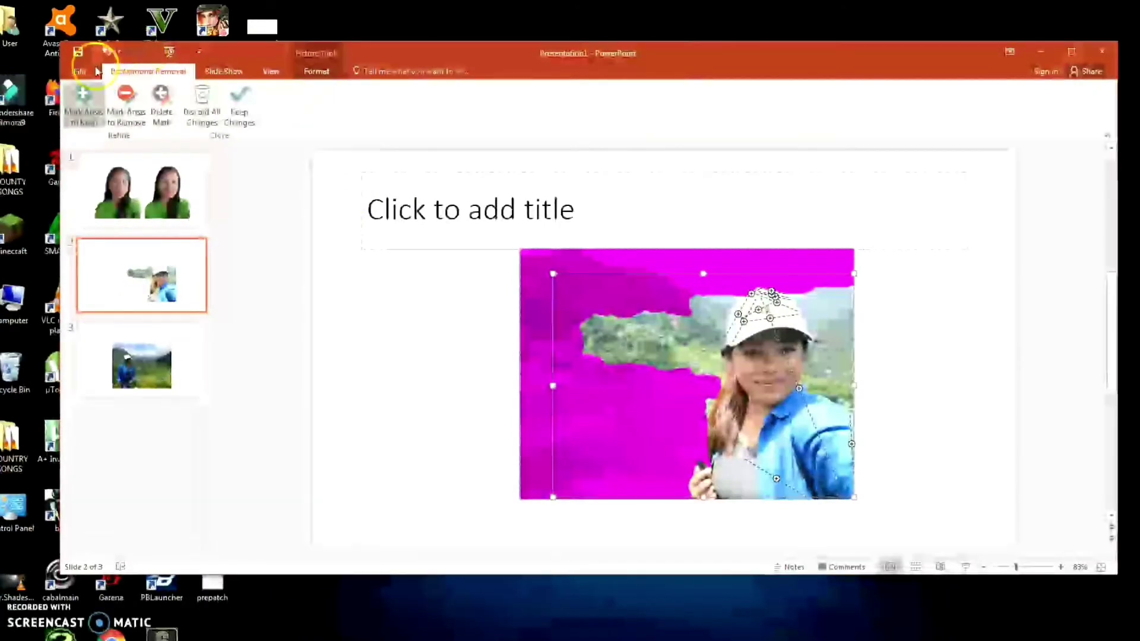
click(132, 110)
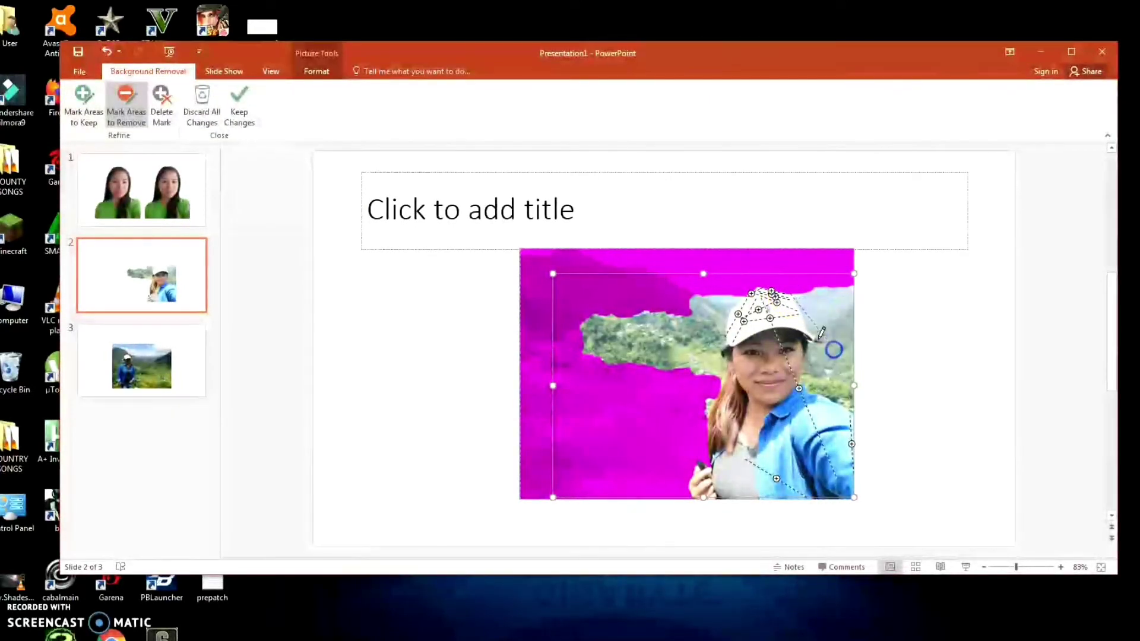
Mark the leftover landscape beside the cap, shoulder and hair for removal, then keep the changes.
mouse_move(784, 294)
mouse_down()
mouse_move(840, 350)
mouse_move(850, 393)
mouse_up()
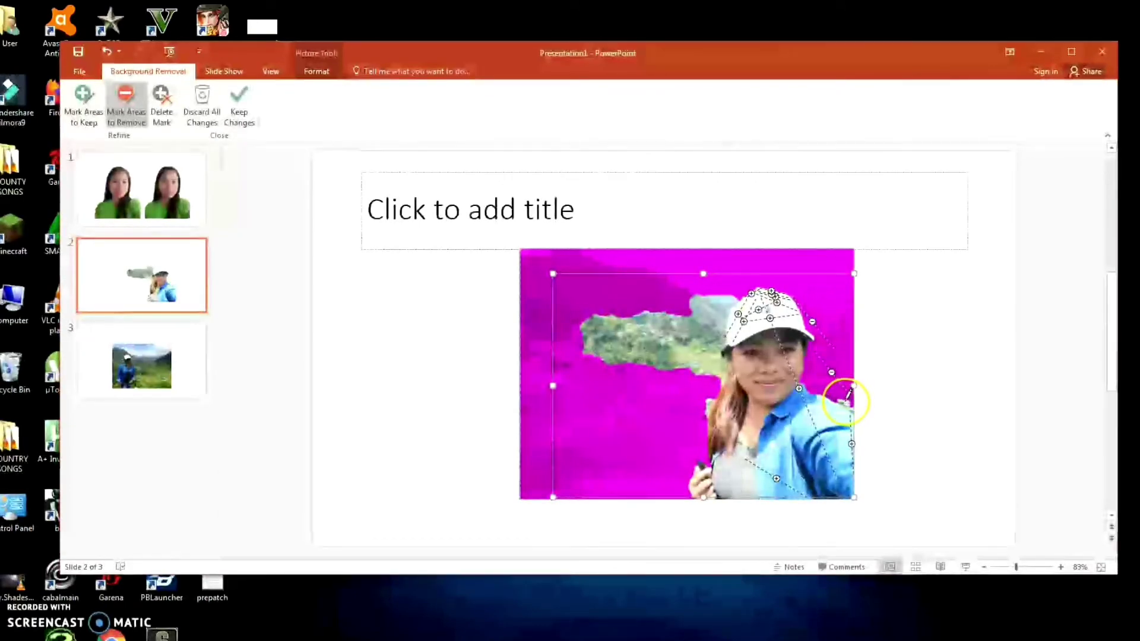
click(847, 406)
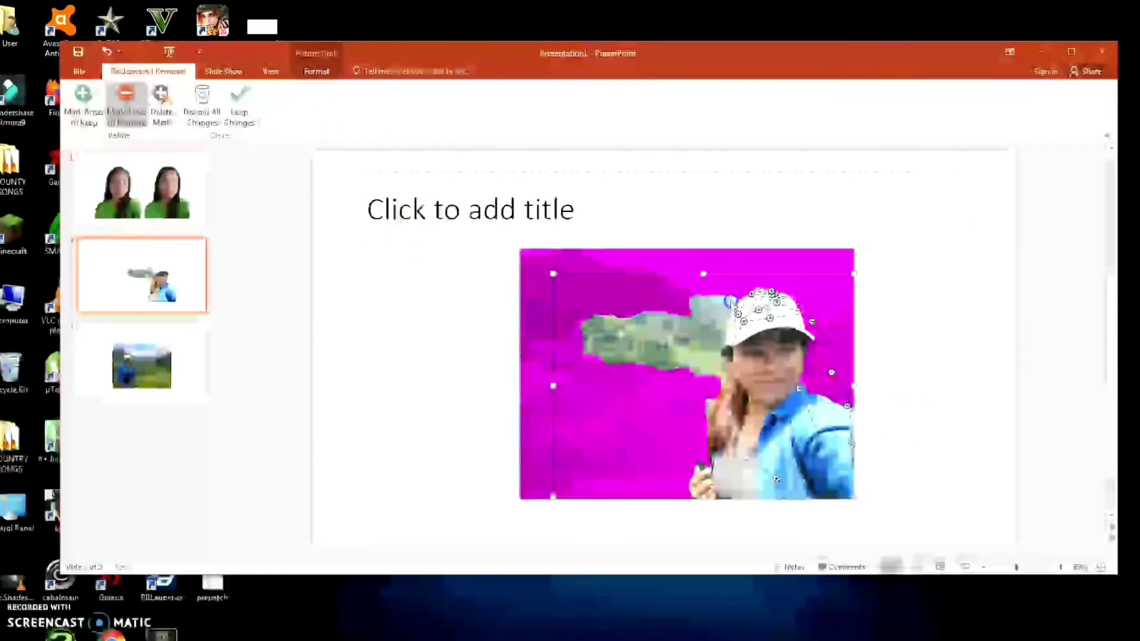
click(604, 346)
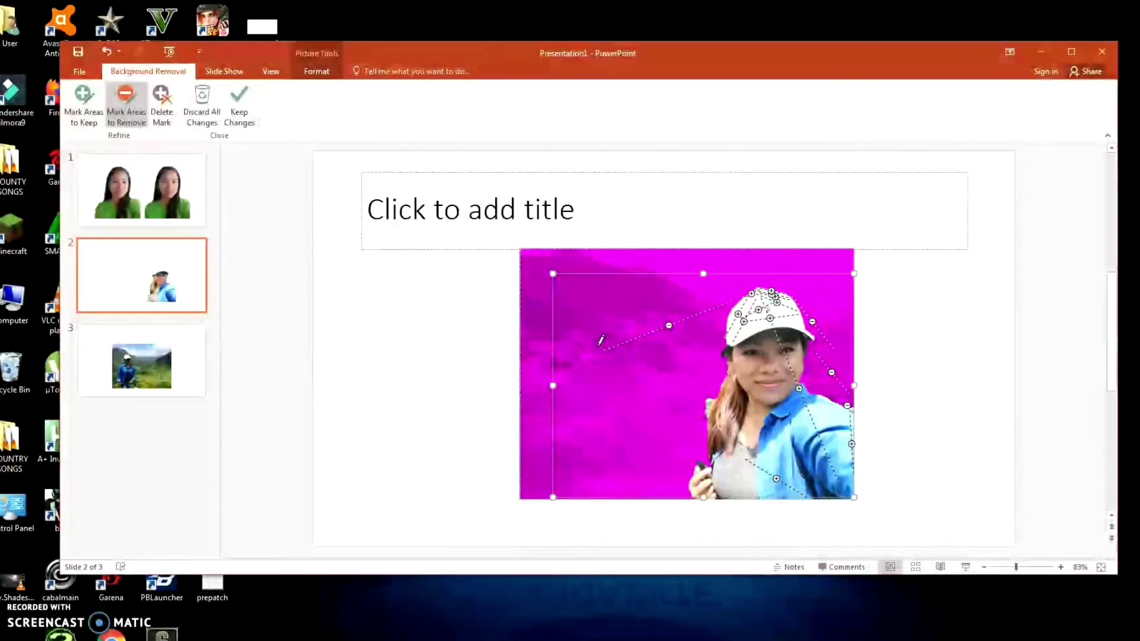
click(717, 419)
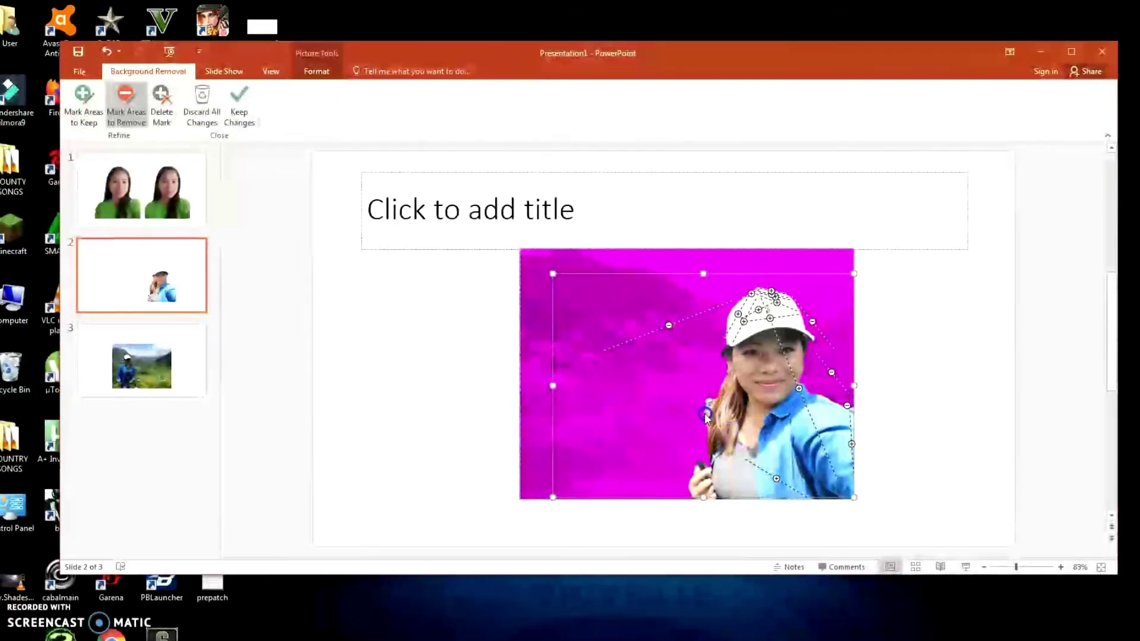
click(708, 406)
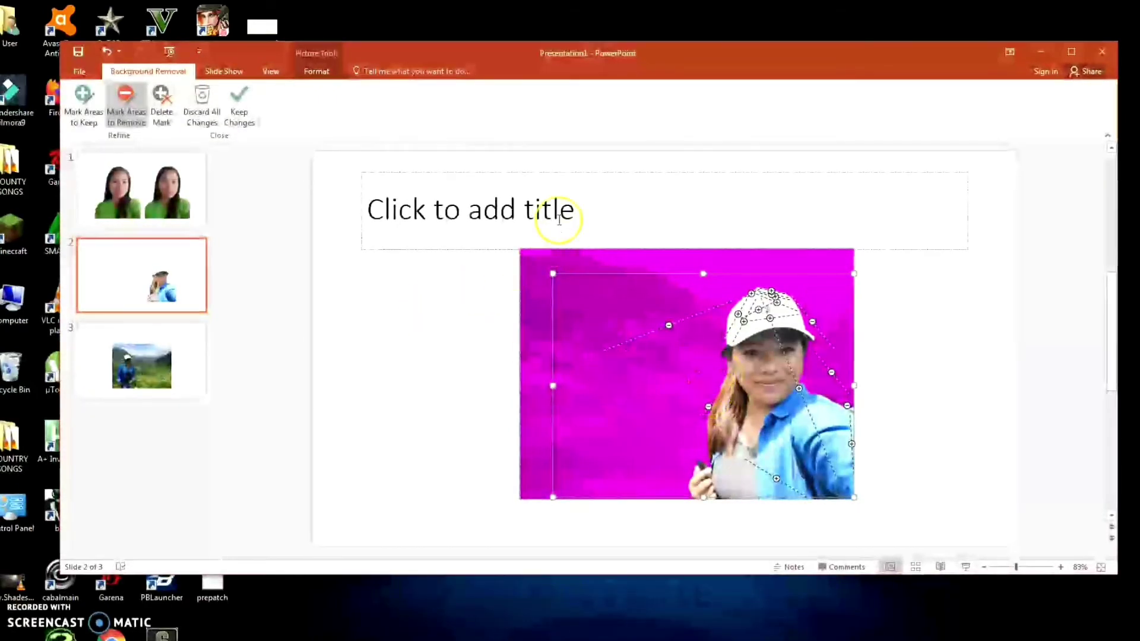
click(236, 106)
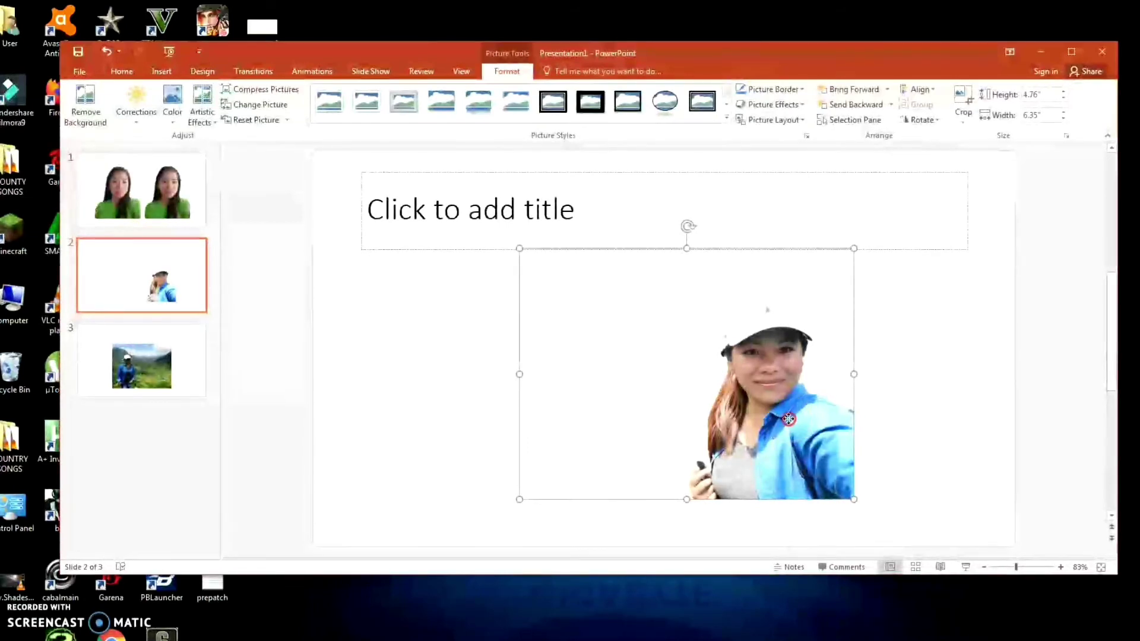
right_click(774, 423)
Copy the cutout selfie and paste it onto slide 3's landscape photo.
click(509, 384)
key(Page_Down)
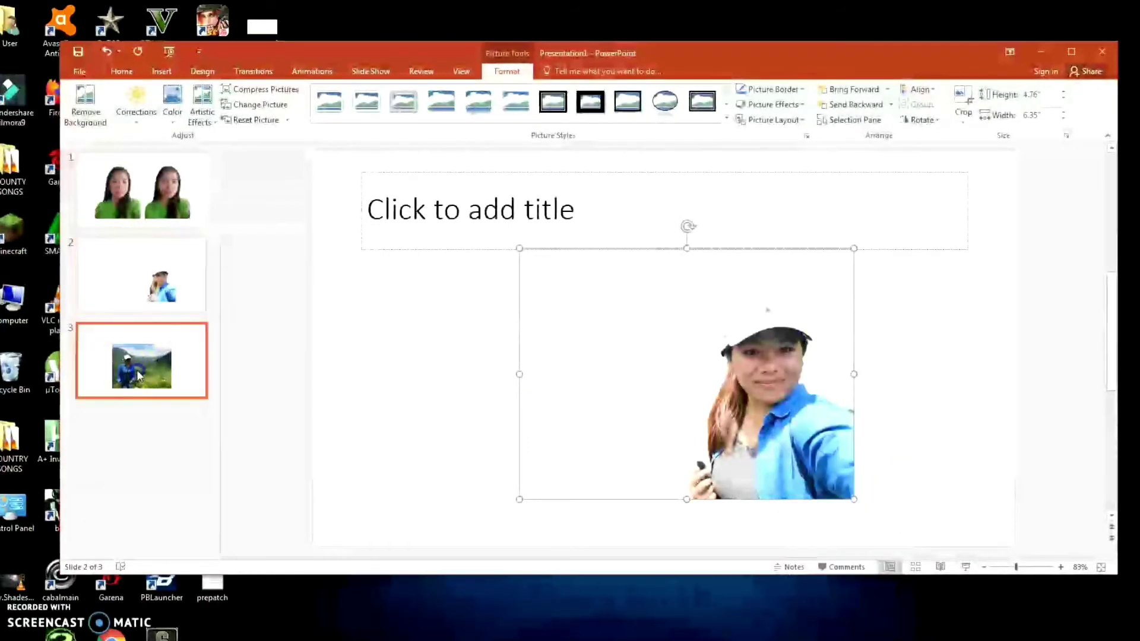
right_click(711, 416)
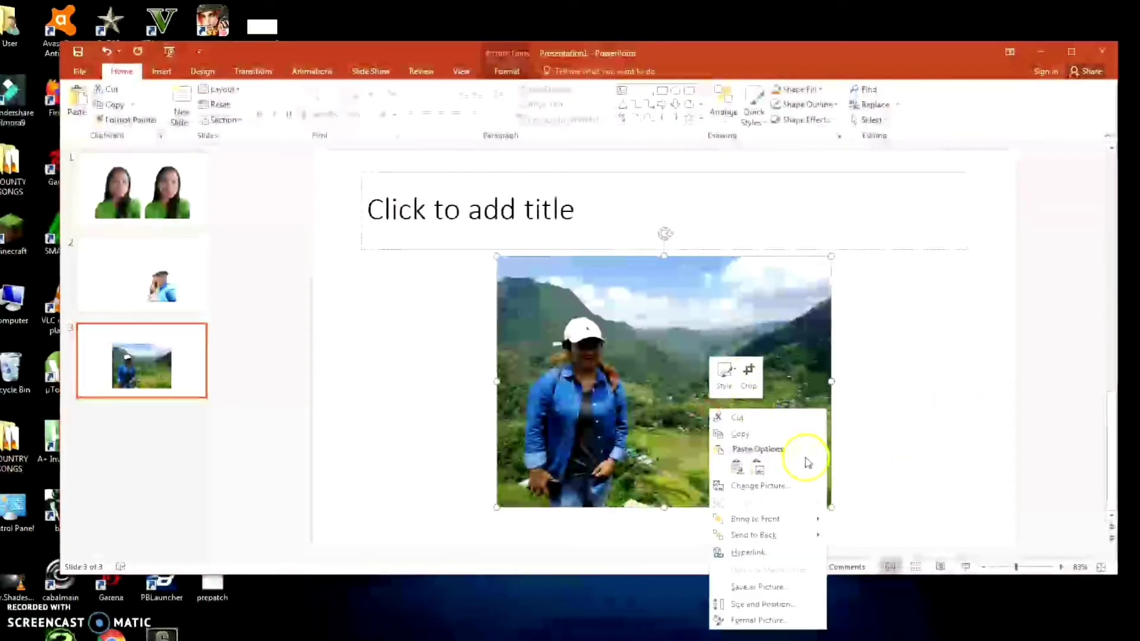
click(759, 467)
Move and resize the pasted cutout so she stands beside the other woman.
drag(744, 426, 742, 447)
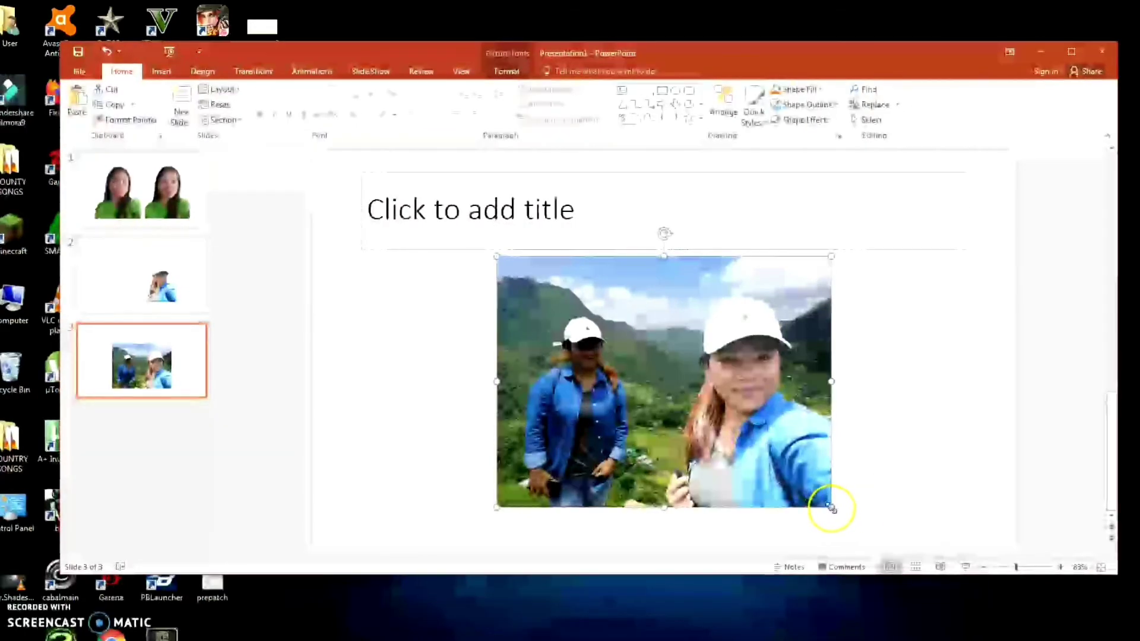
drag(831, 508, 758, 455)
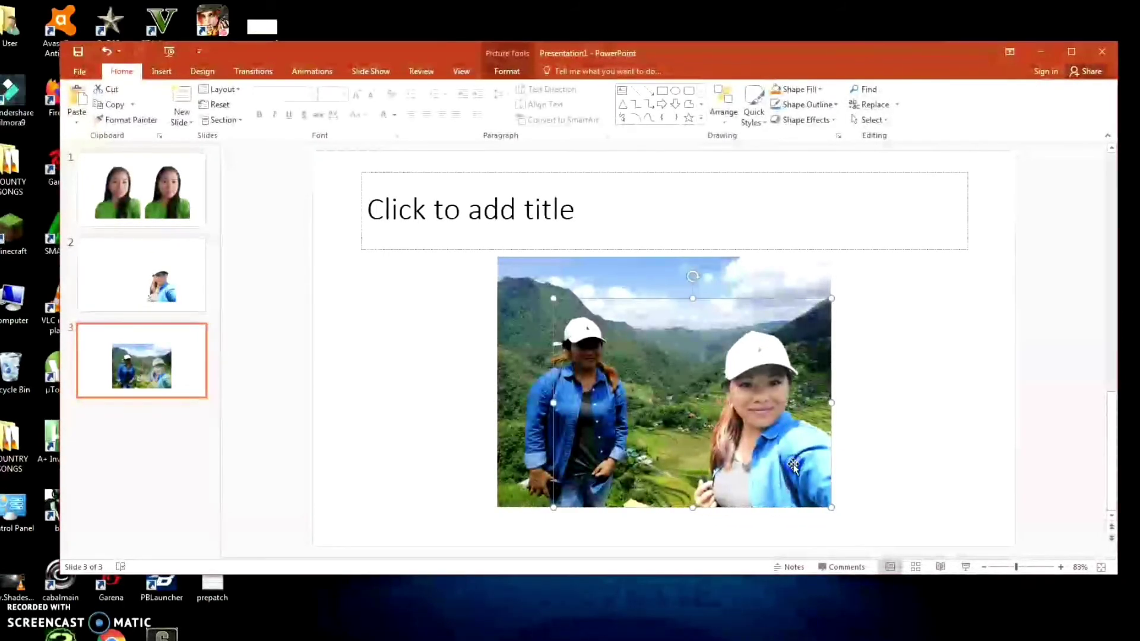
click(794, 465)
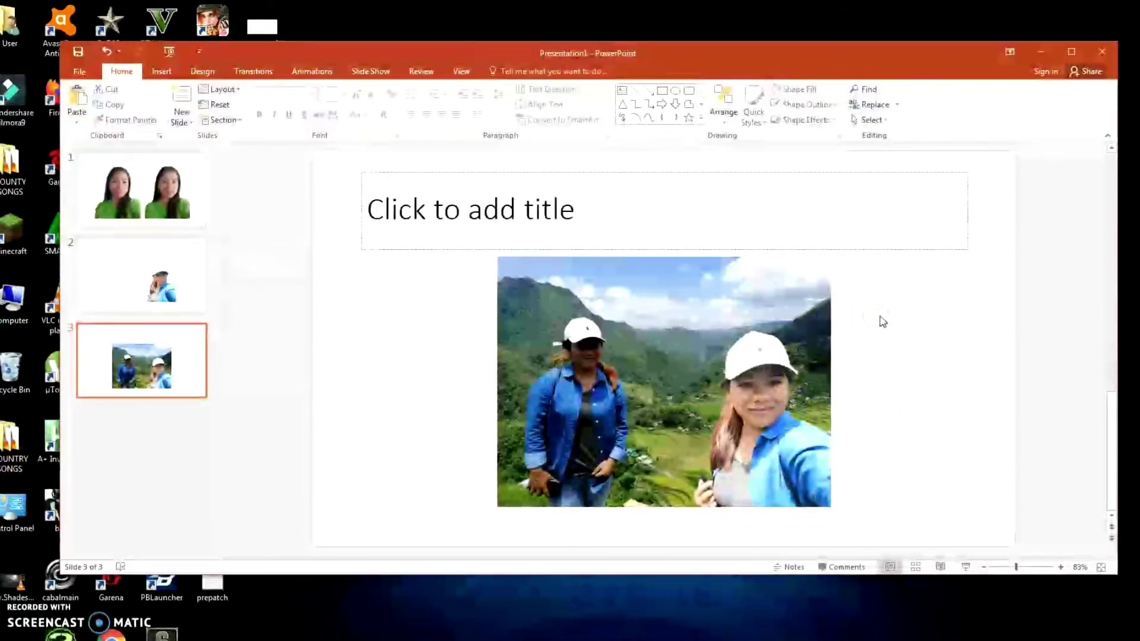
click(746, 462)
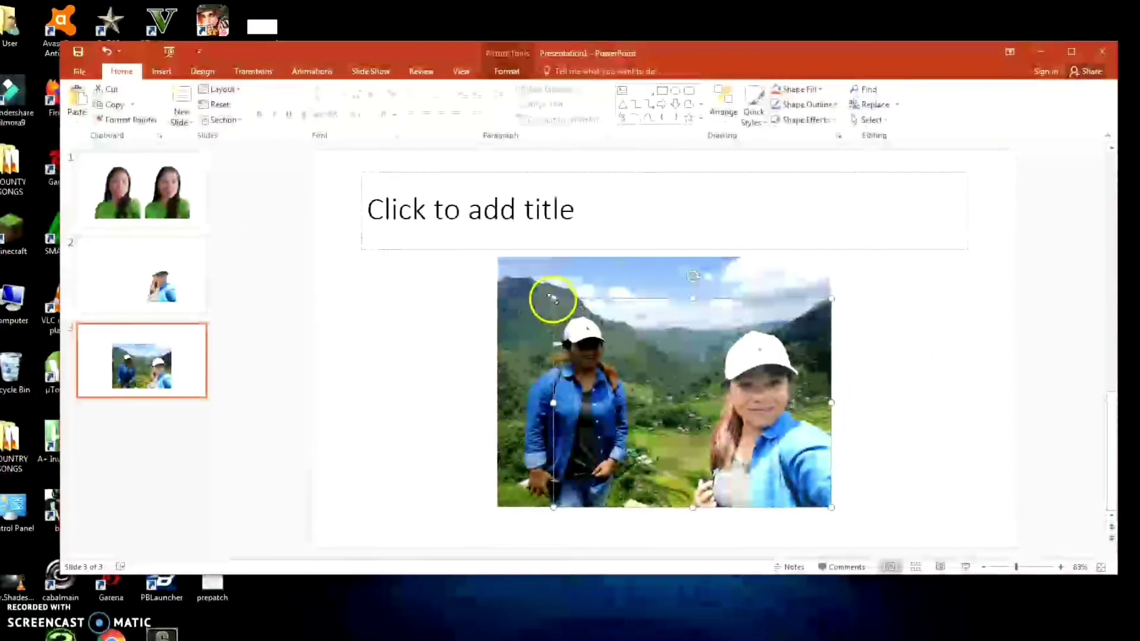
drag(552, 299, 490, 233)
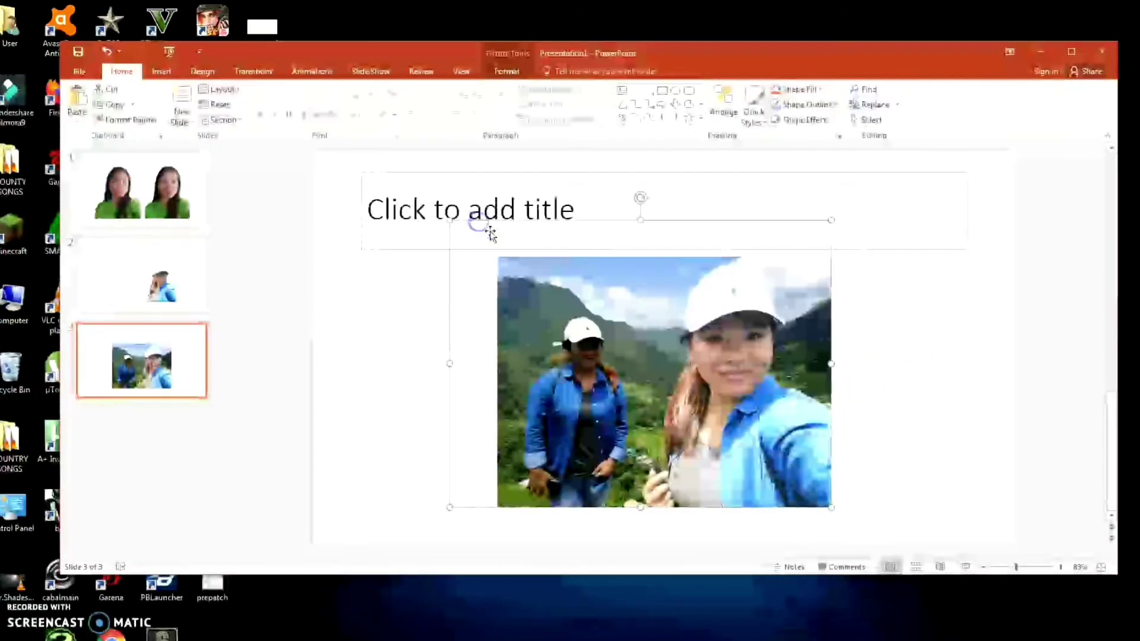
drag(452, 221, 545, 293)
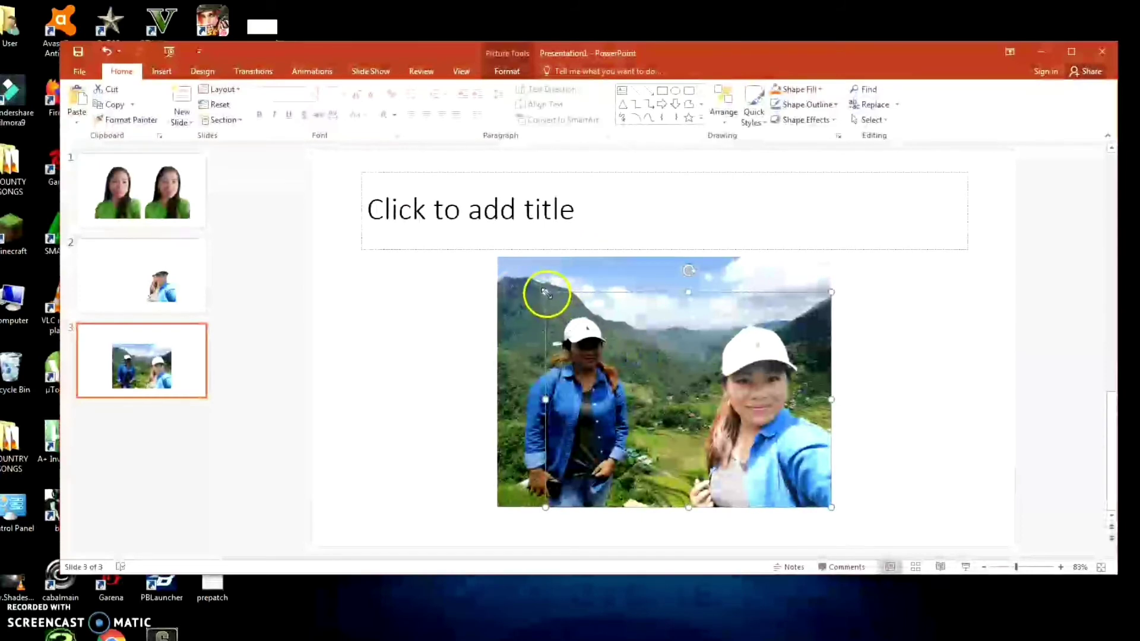
key(Escape)
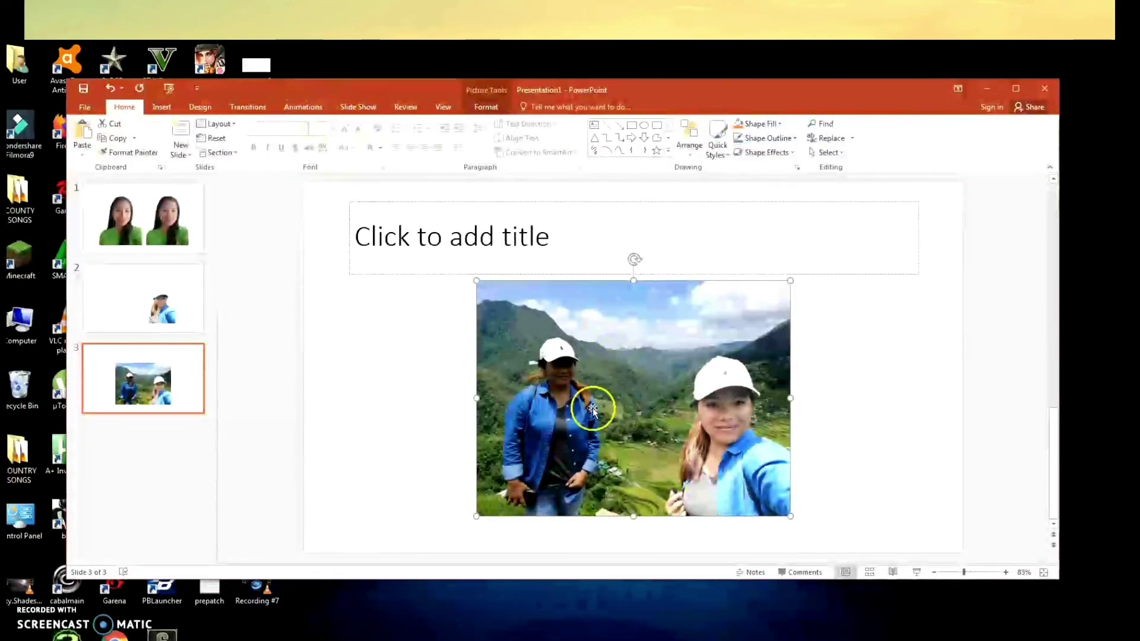
Save the presentation to the Desktop as Presentation1.pptx, replacing the existing file.
click(89, 108)
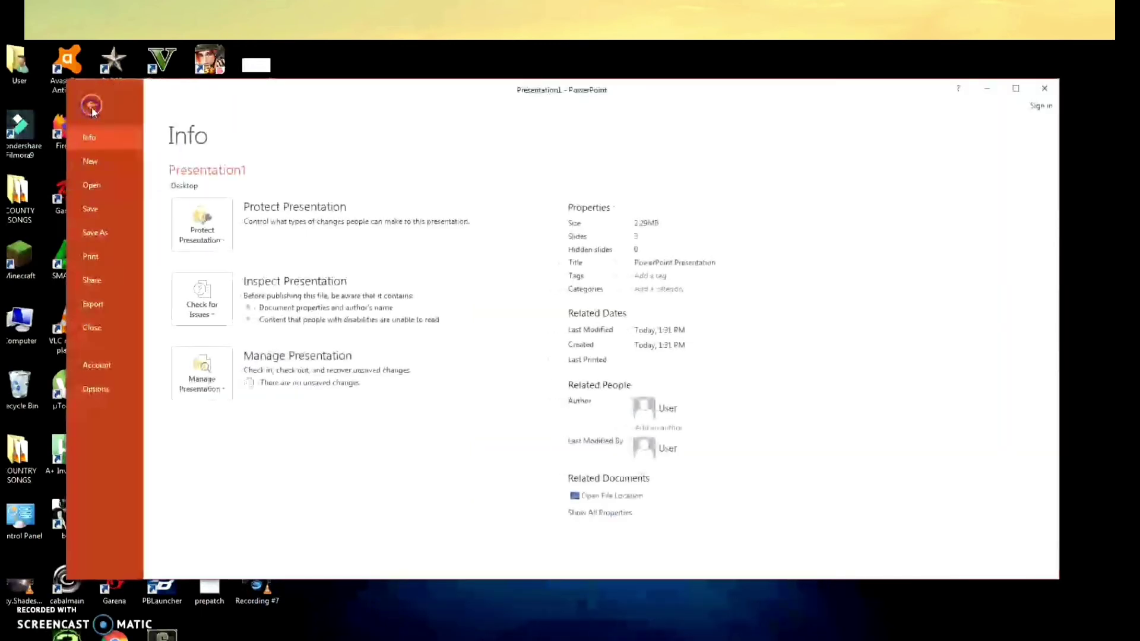
click(105, 234)
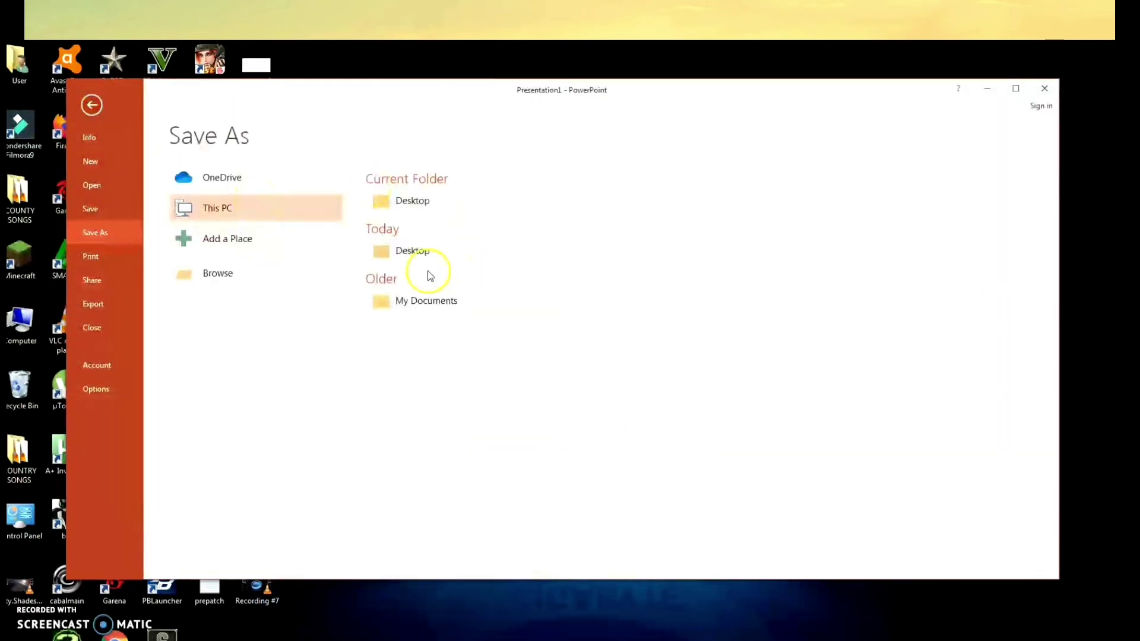
click(438, 252)
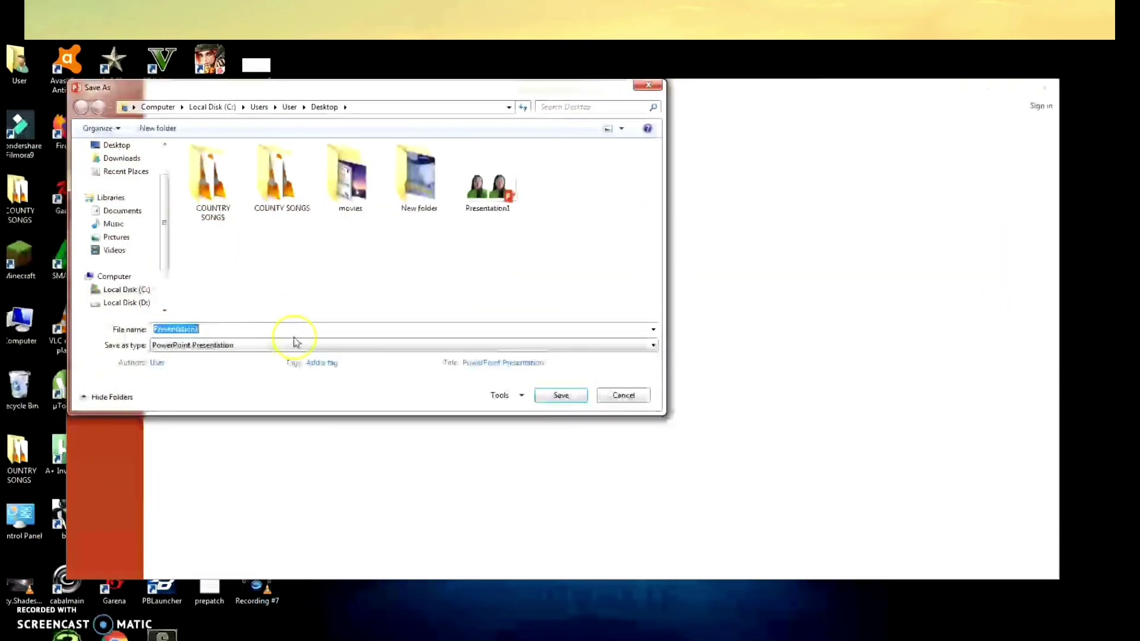
click(561, 395)
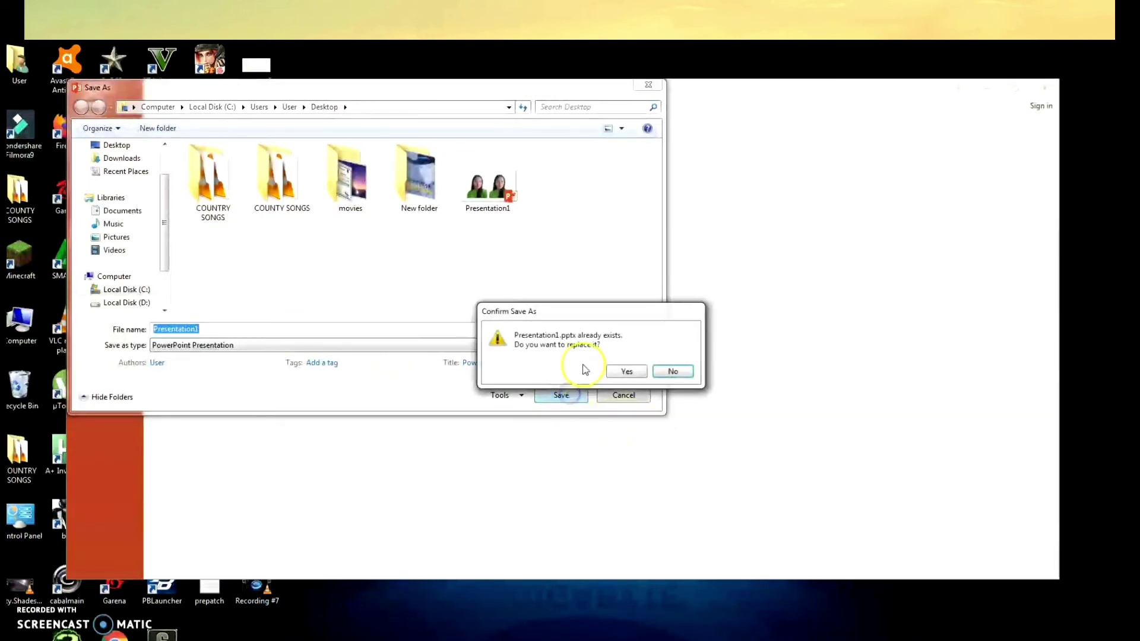
click(627, 372)
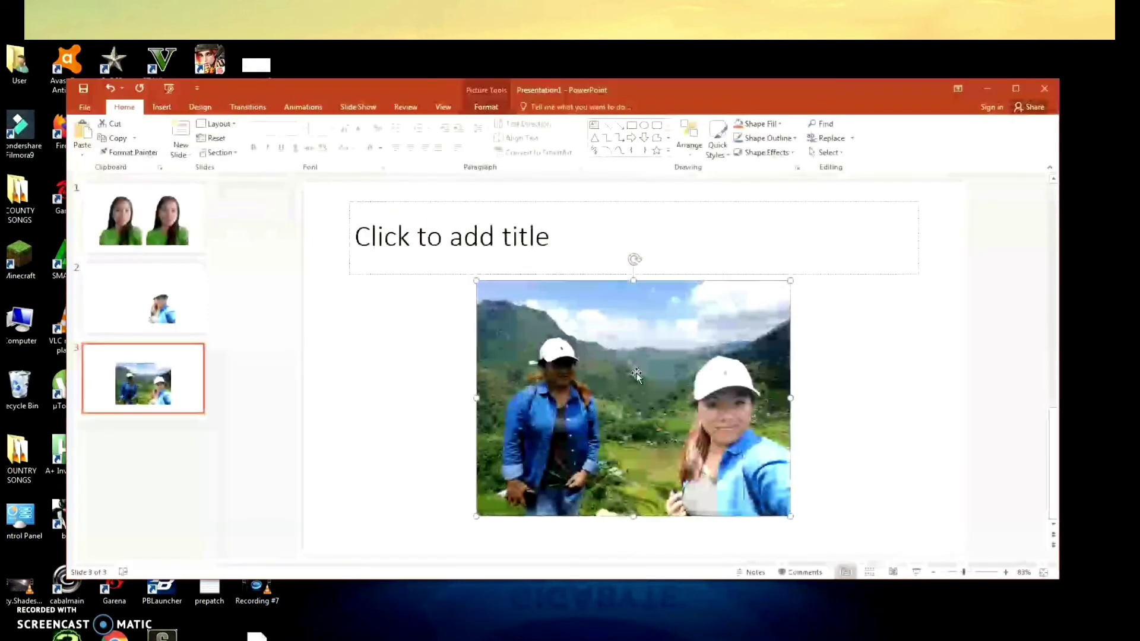